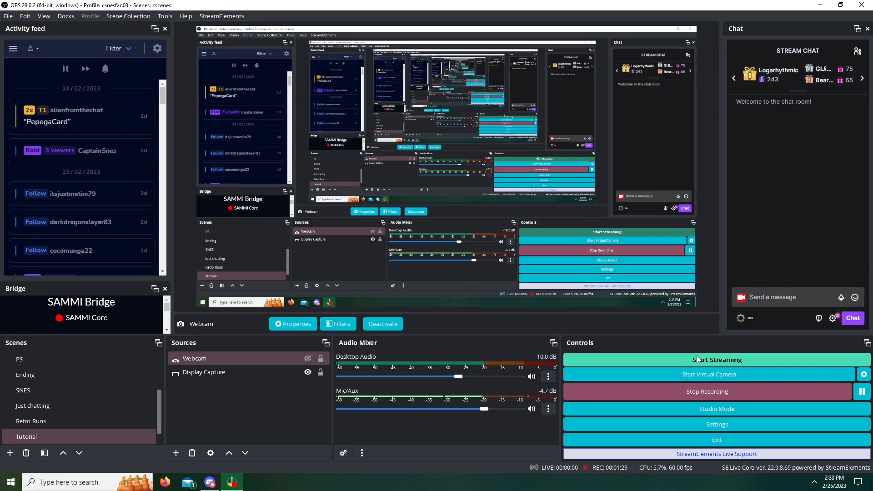
- Open the settings and view the available interface themes in the general section
click(610, 425)
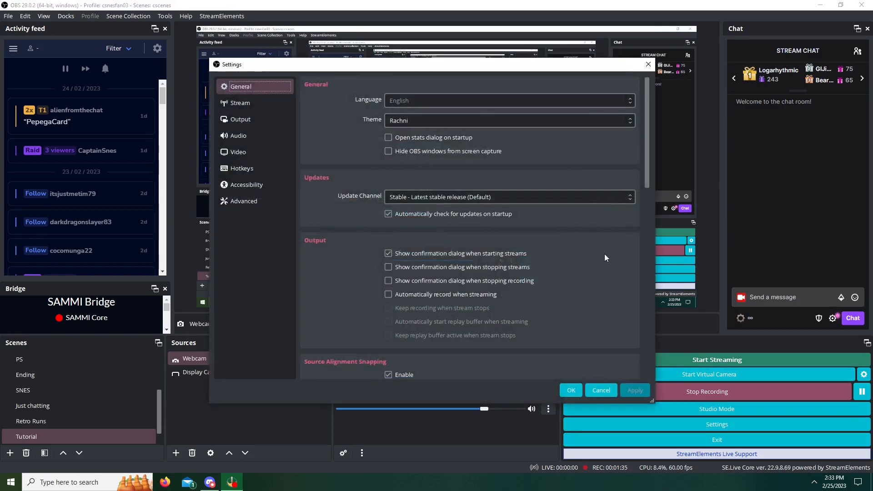
drag(511, 68, 507, 53)
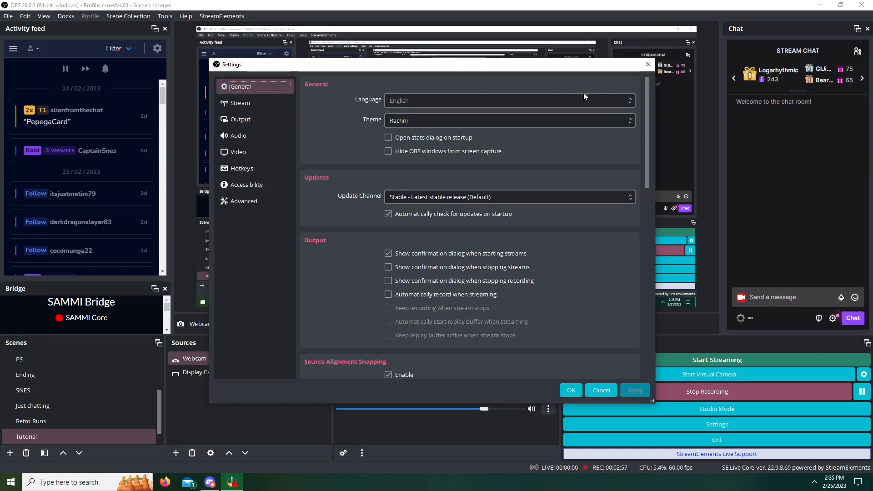
click(513, 119)
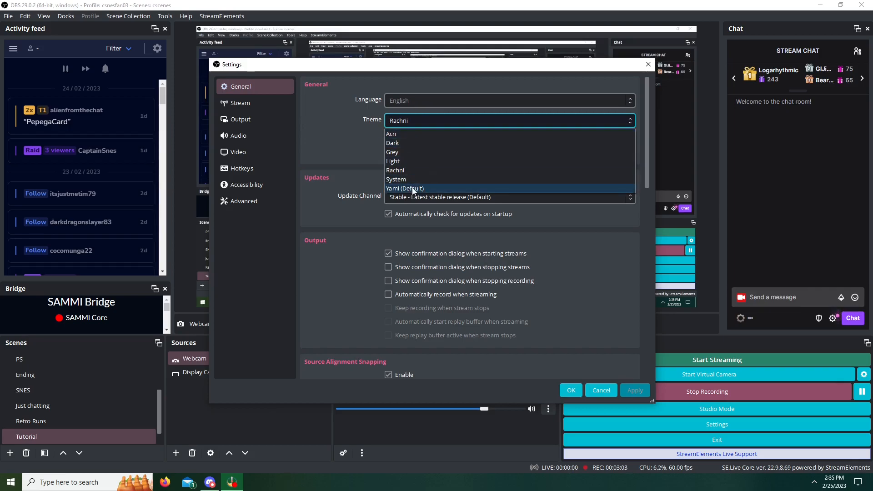
click(432, 122)
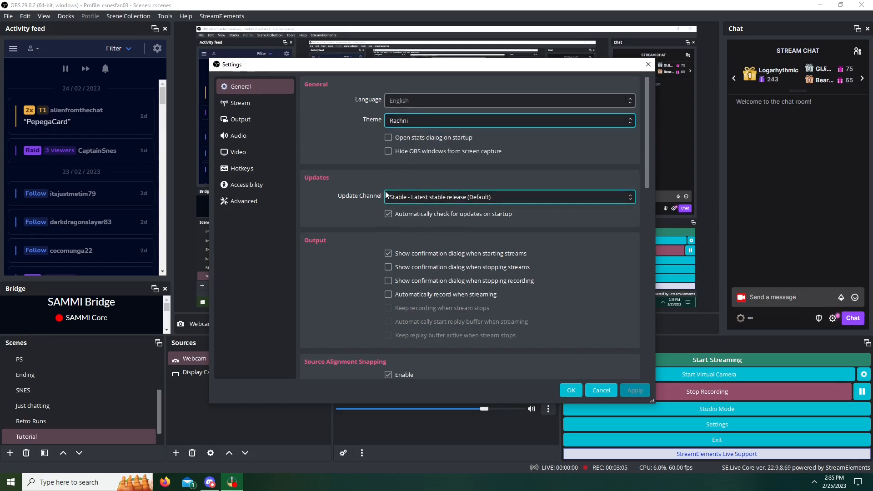
- Enable and apply opening the stats dialog on startup, and turn the option off again
click(389, 137)
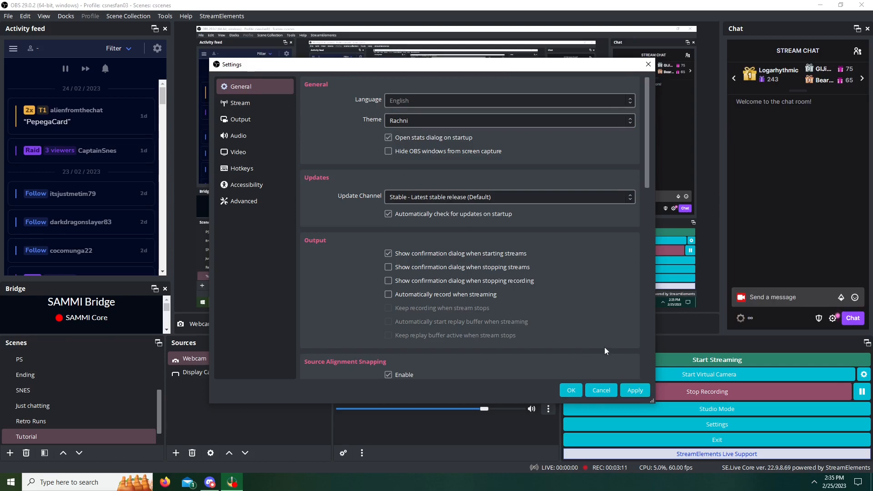
click(639, 392)
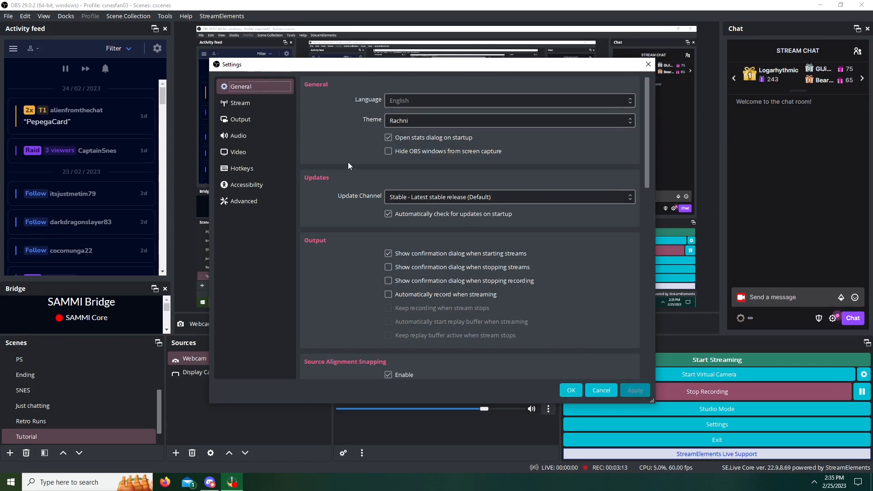
drag(384, 67, 361, 70)
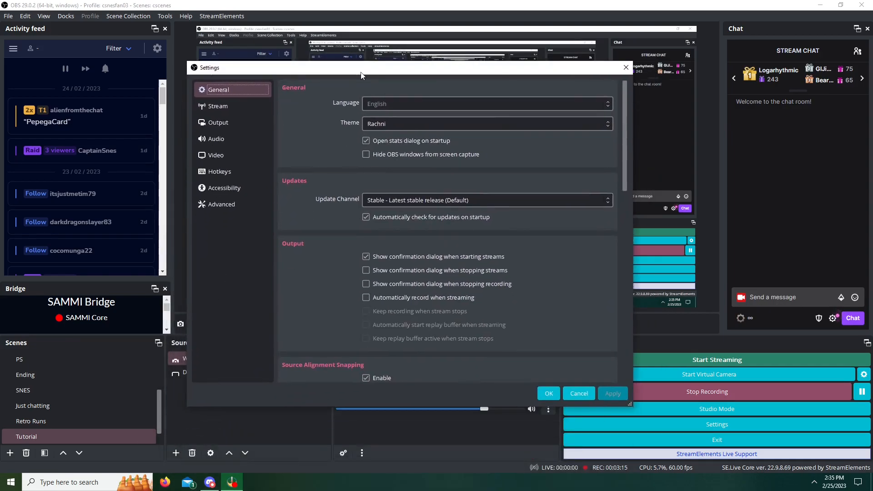
click(366, 141)
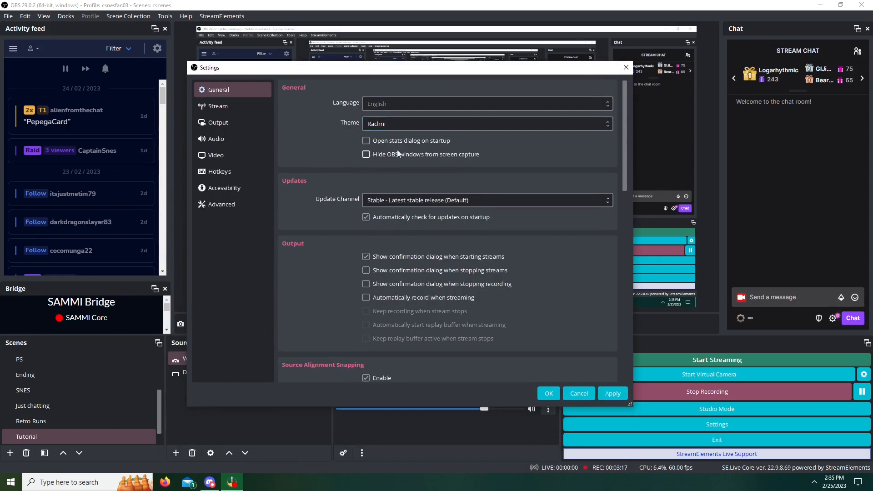
- Try hiding OBS windows from screen capture, and apply the option turned off again
mouse_move(391, 157)
click(609, 395)
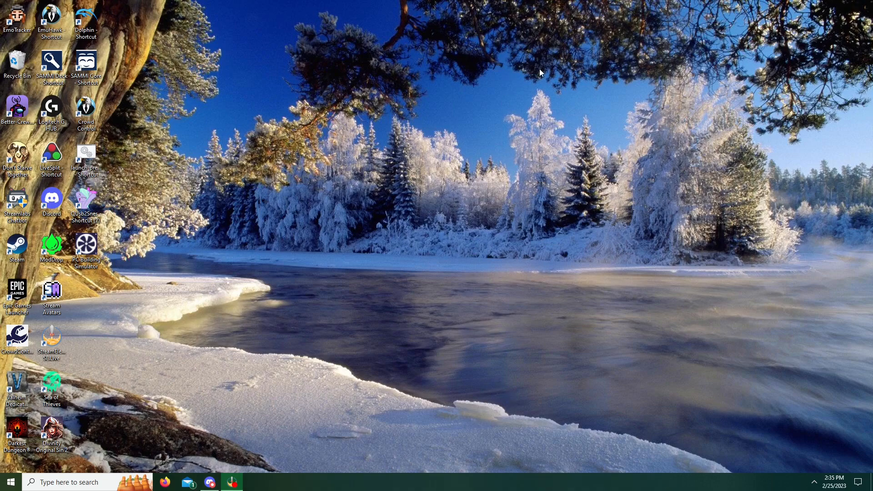
click(653, 388)
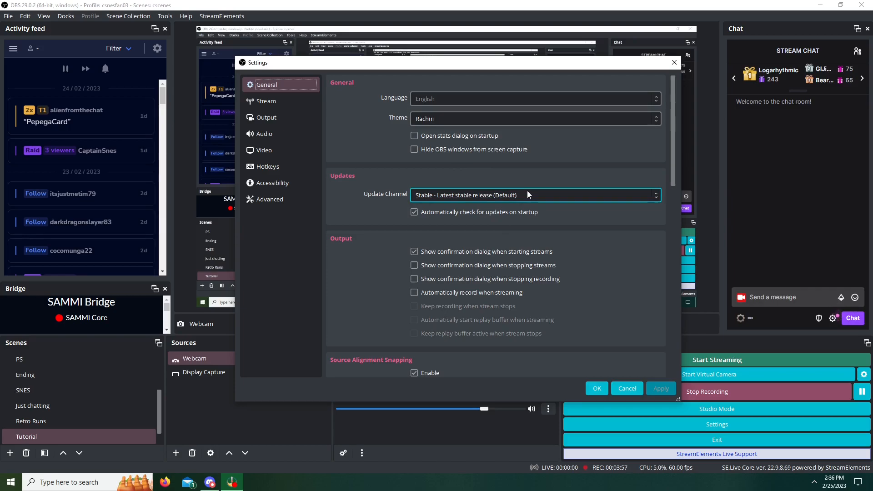
- View the available update channels in the general settings, keeping the stable release selected
scroll(505, 207, down, 4)
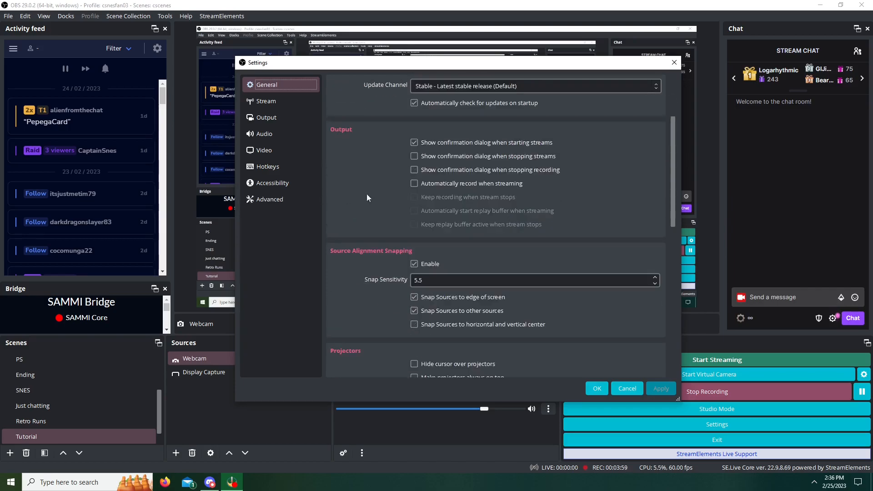
scroll(378, 193, up, 4)
click(545, 199)
click(546, 200)
click(546, 199)
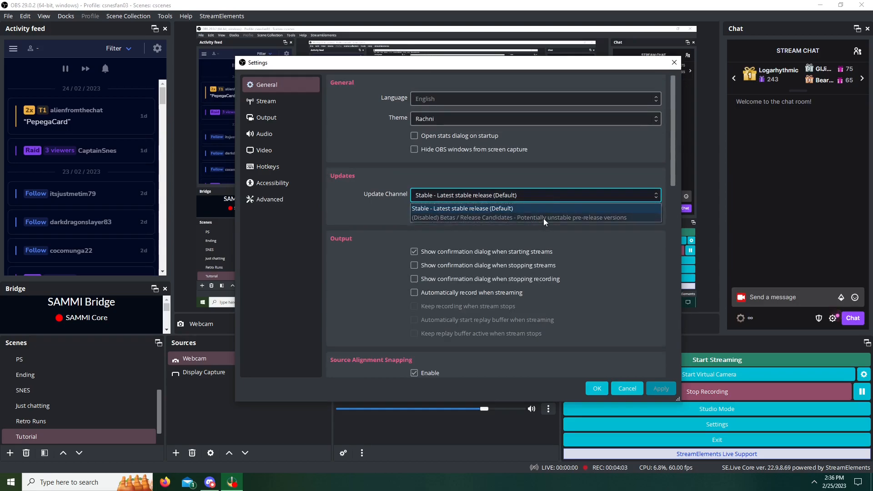
click(544, 195)
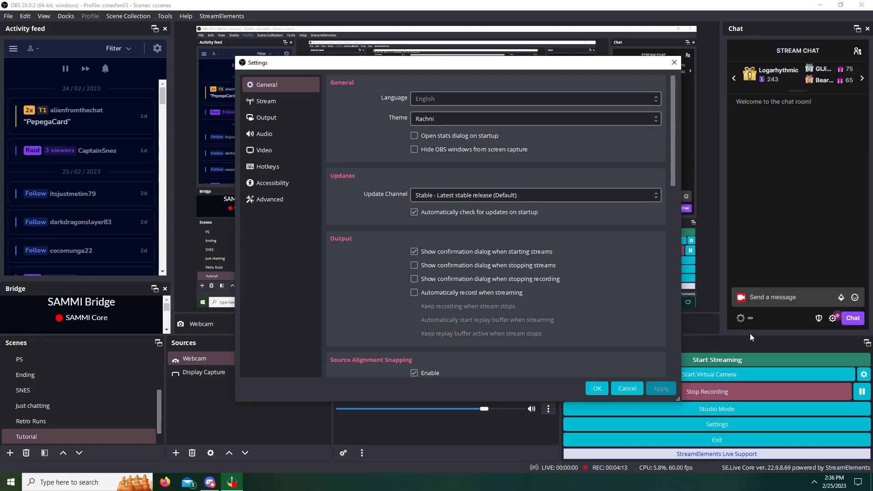
- Close the settings and check the confirmation dialog for starting a stream, declining to go live
click(623, 385)
click(648, 360)
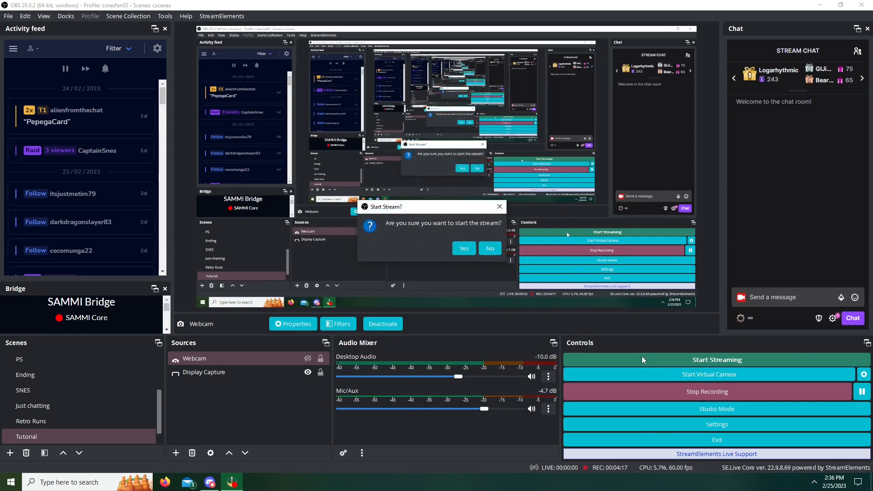
click(498, 247)
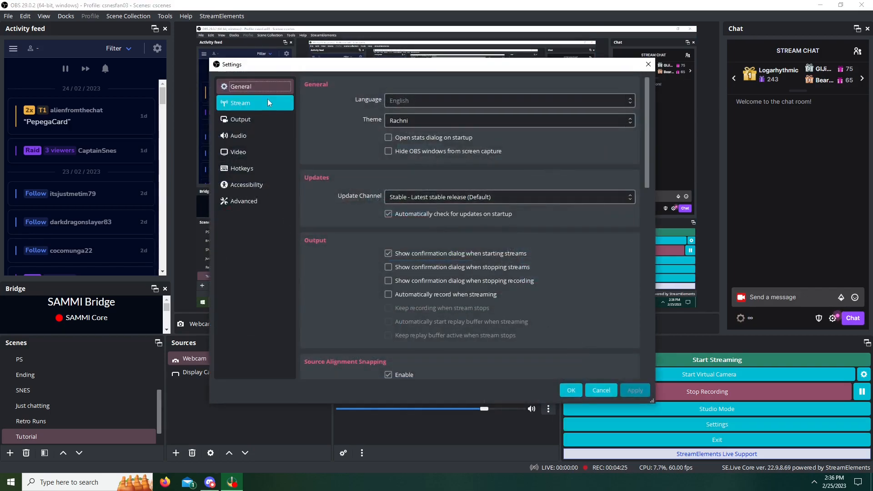
- Reopen the settings to review the general output options and view the list of Twitch streaming servers
scroll(359, 245, down, 2)
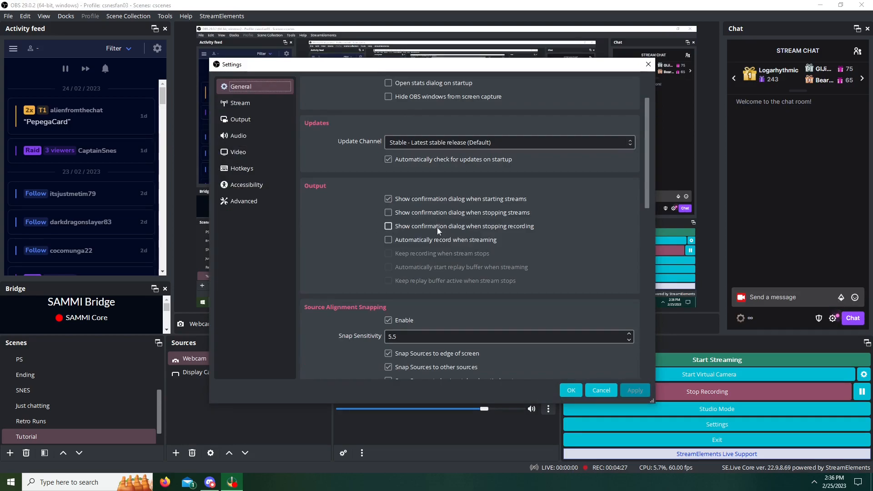
scroll(444, 235, down, 1)
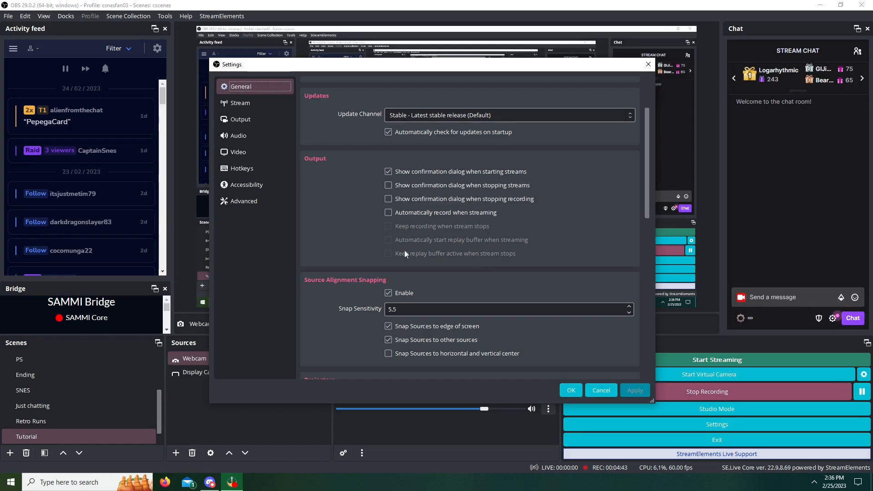
click(251, 106)
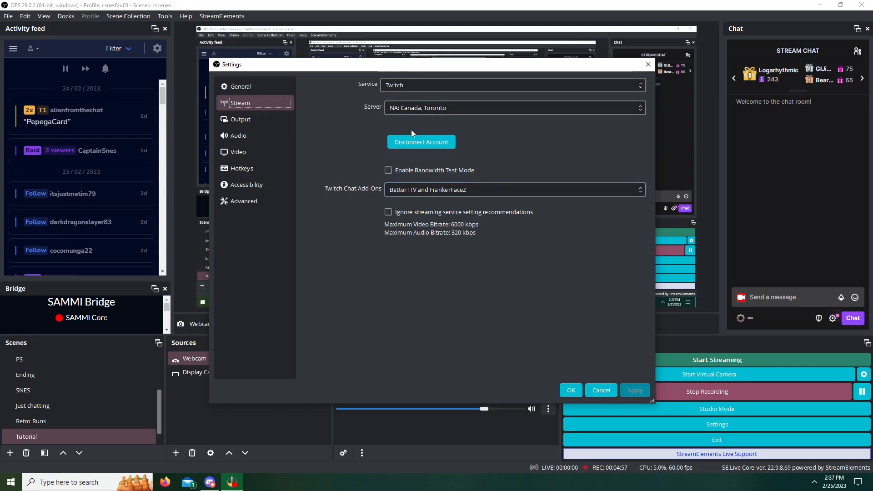
click(415, 109)
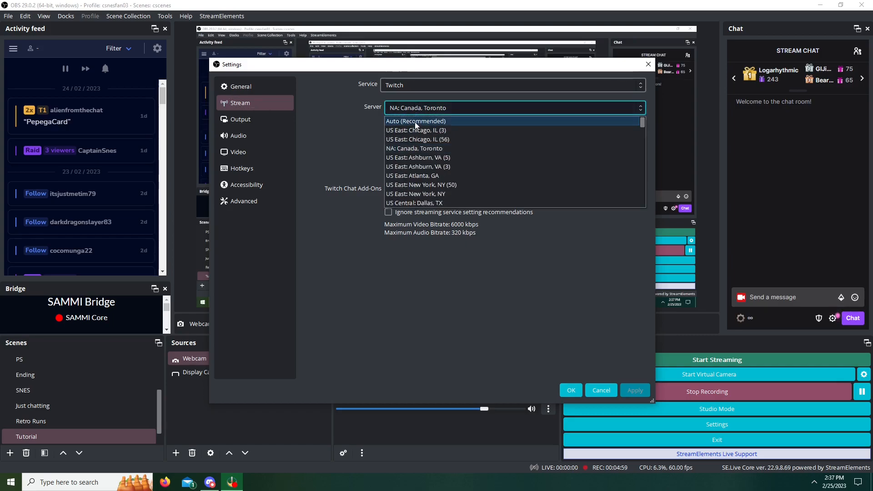
click(418, 110)
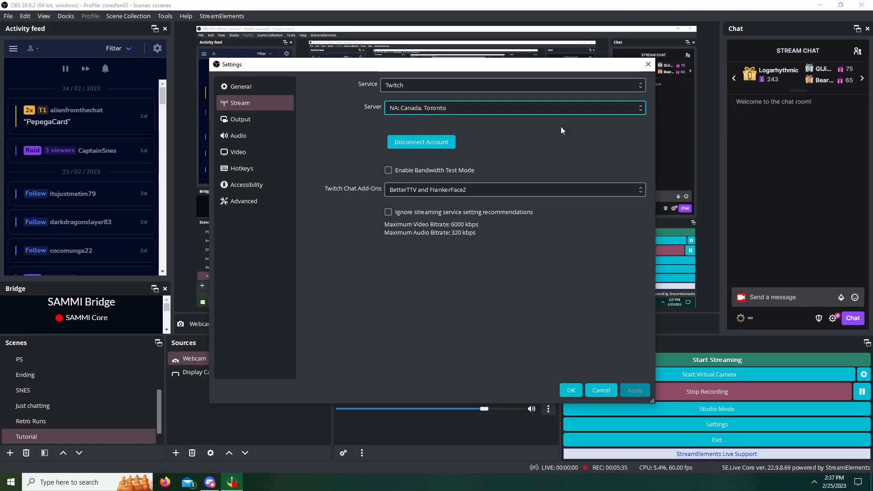
- Turn Bandwidth Test Mode on in the stream settings and off again
drag(494, 68, 481, 102)
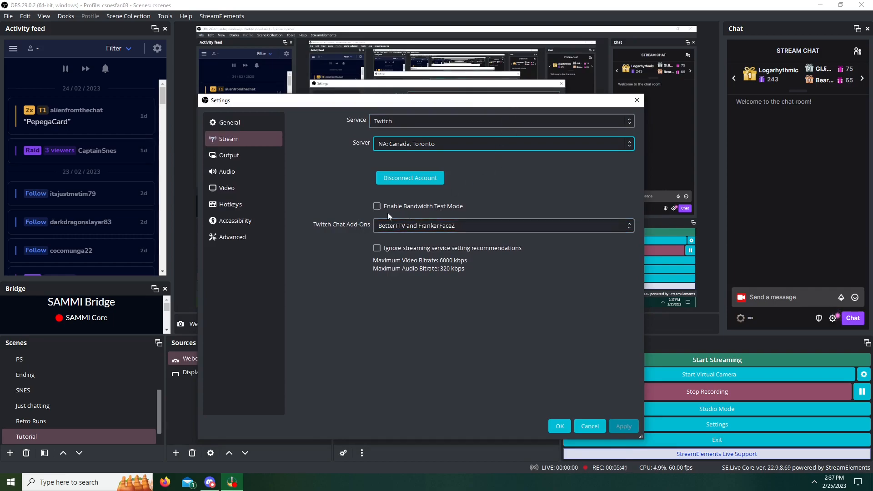
click(376, 209)
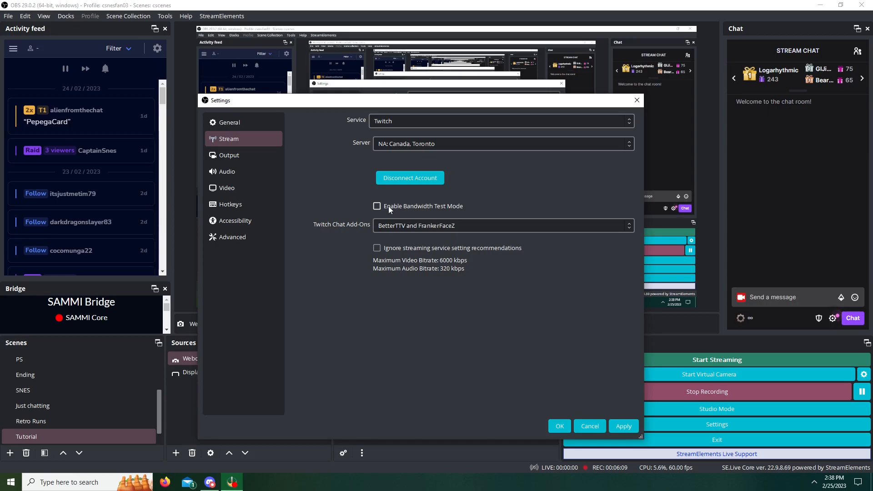
- View the Twitch chat add-on choices, keeping BetterTTV and FrankerFaceZ selected
click(492, 222)
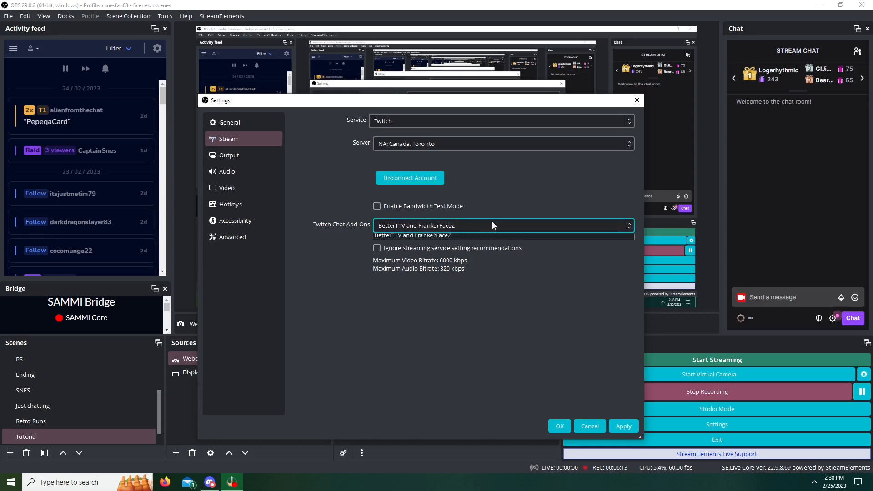
click(430, 226)
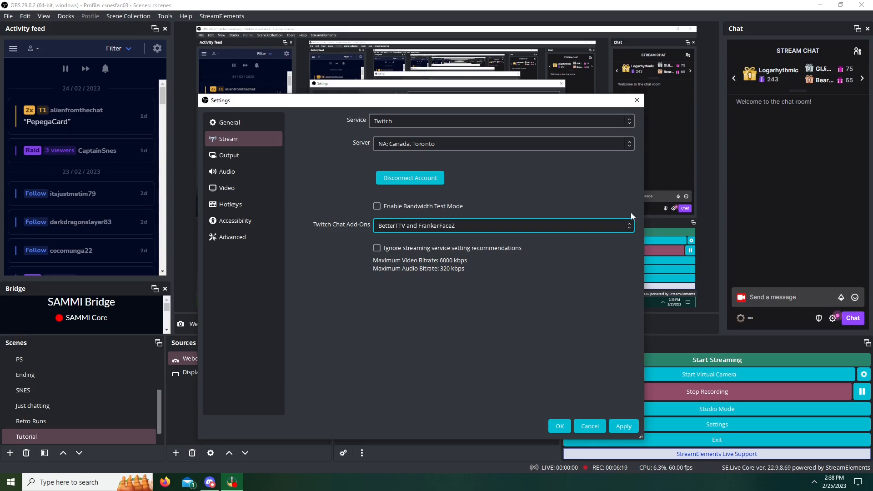
click(574, 224)
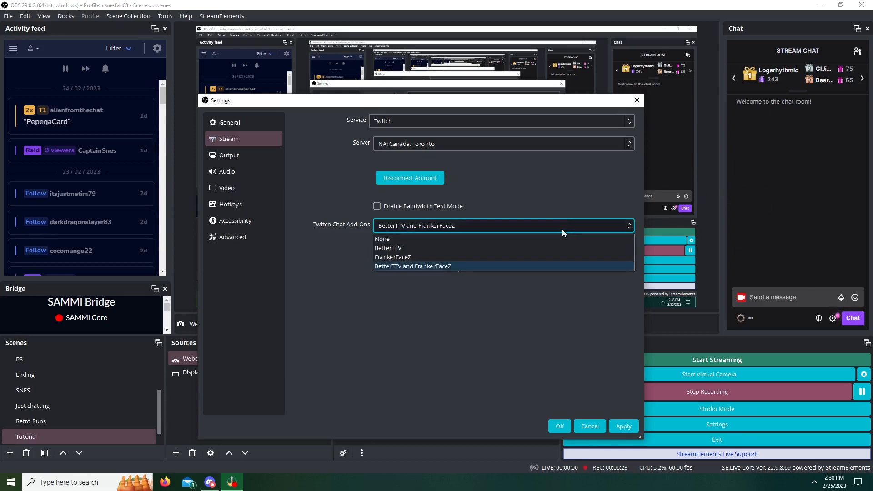
click(562, 229)
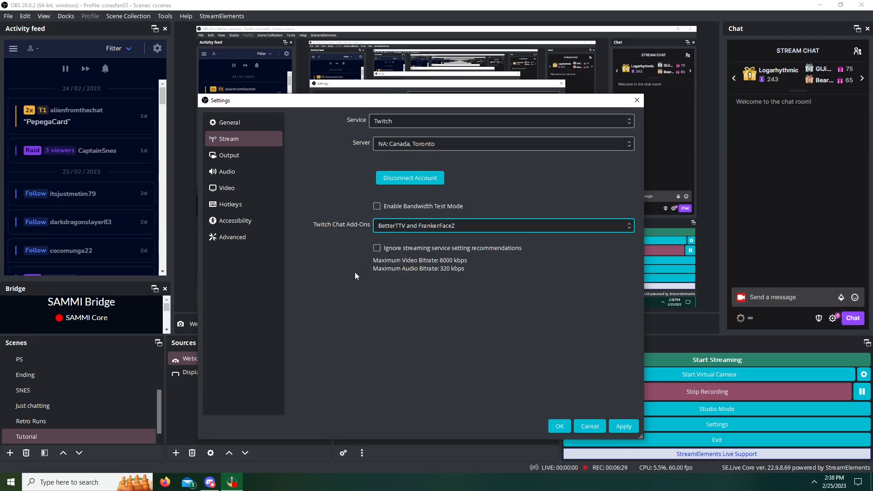
- Try to ignore the streaming service's setting recommendations, and decline the override
click(380, 249)
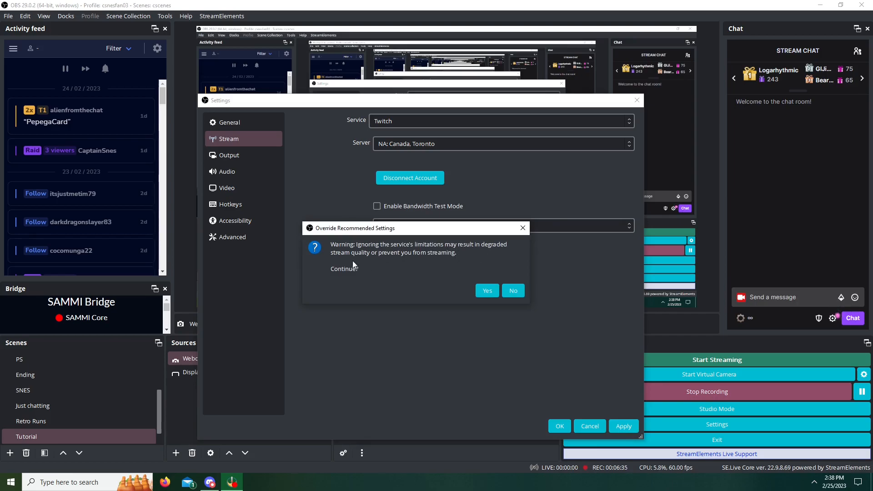
click(516, 289)
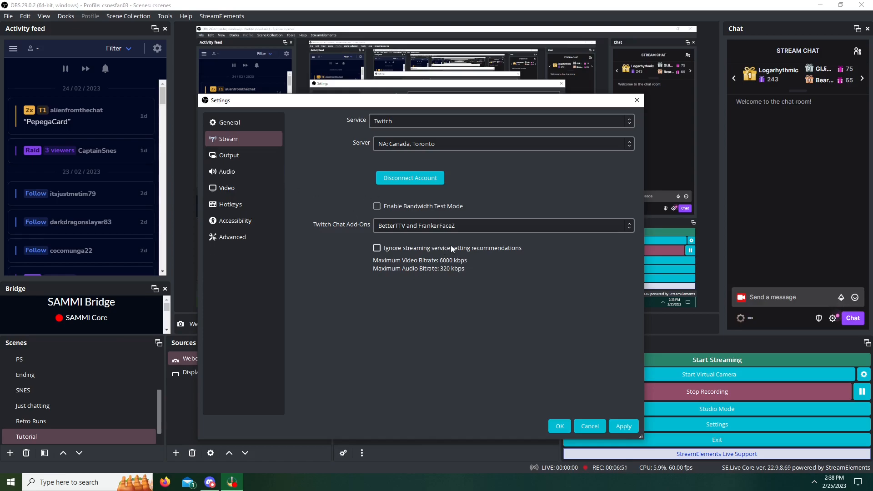
- Look over the output settings and the remaining general options for snapping, projectors, system tray and preview
click(252, 159)
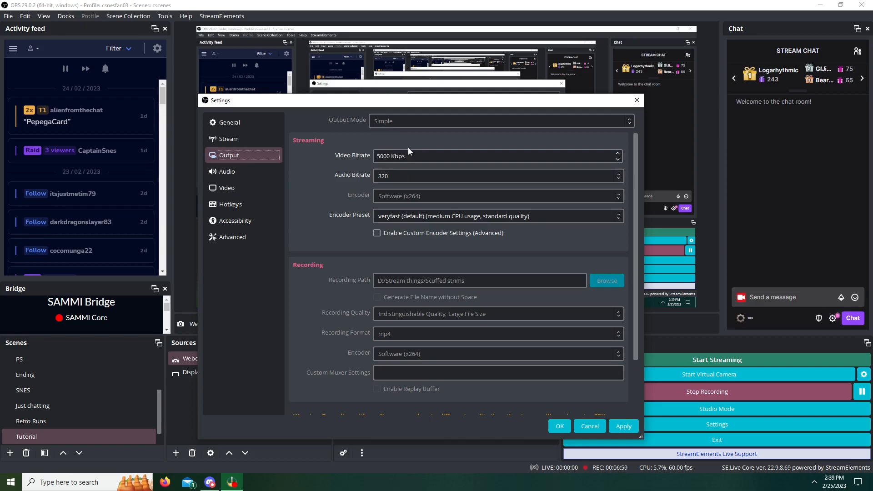
scroll(318, 250, down, 3)
scroll(318, 250, up, 3)
click(242, 122)
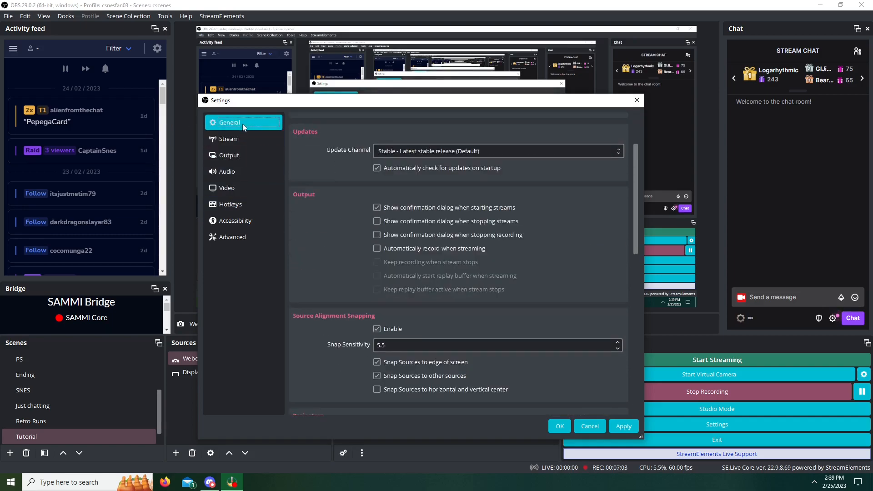
scroll(524, 233, down, 2)
scroll(382, 219, down, 5)
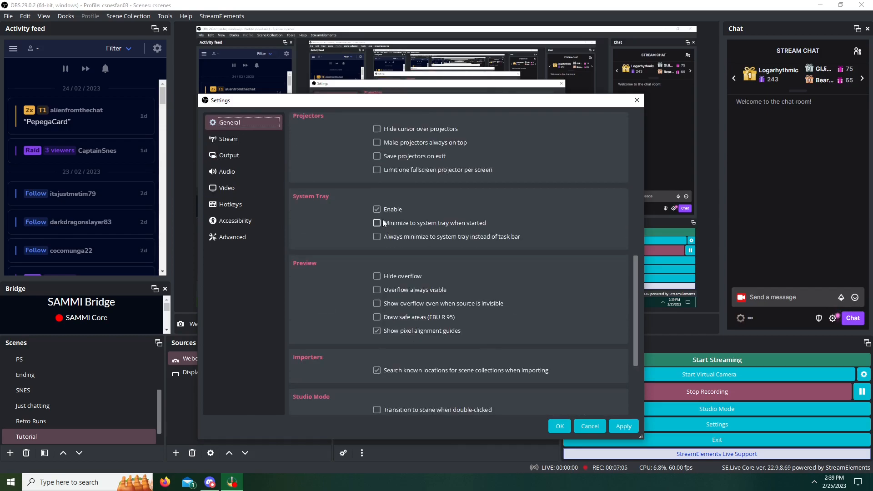
scroll(383, 220, up, 8)
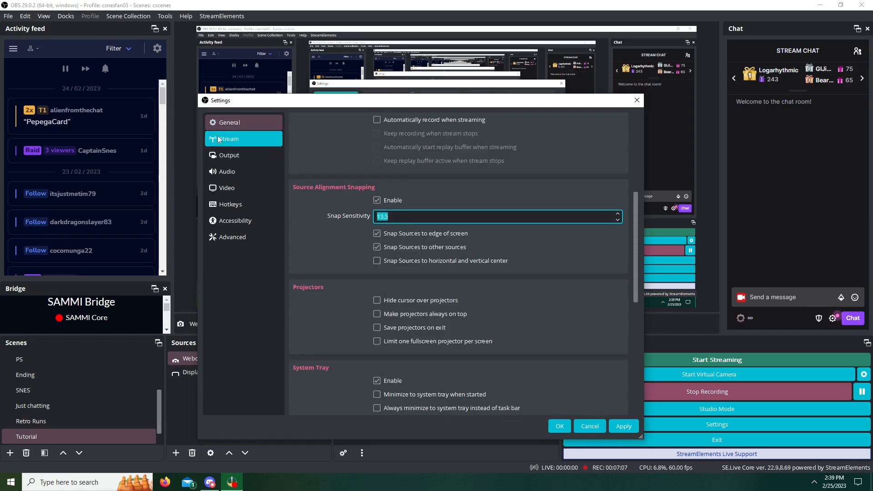
- Return to the output settings and view the encoder presets for streaming, keeping veryfast selected
click(231, 155)
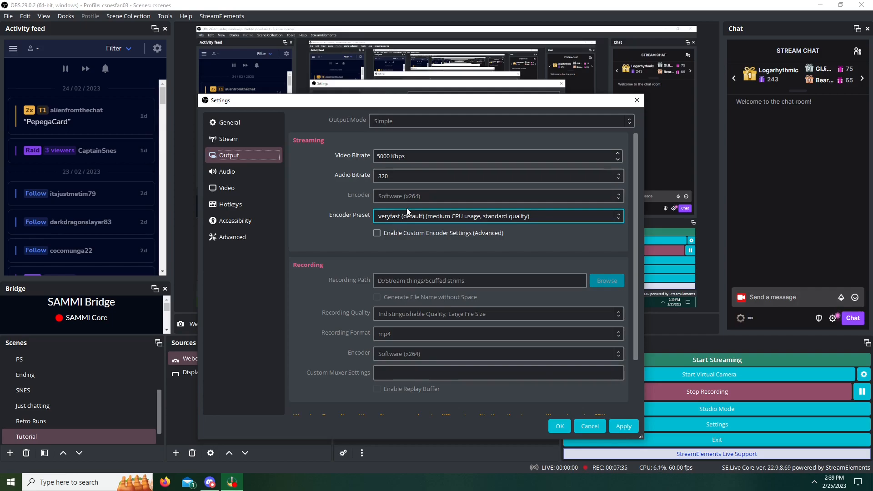
click(585, 217)
click(584, 216)
click(560, 217)
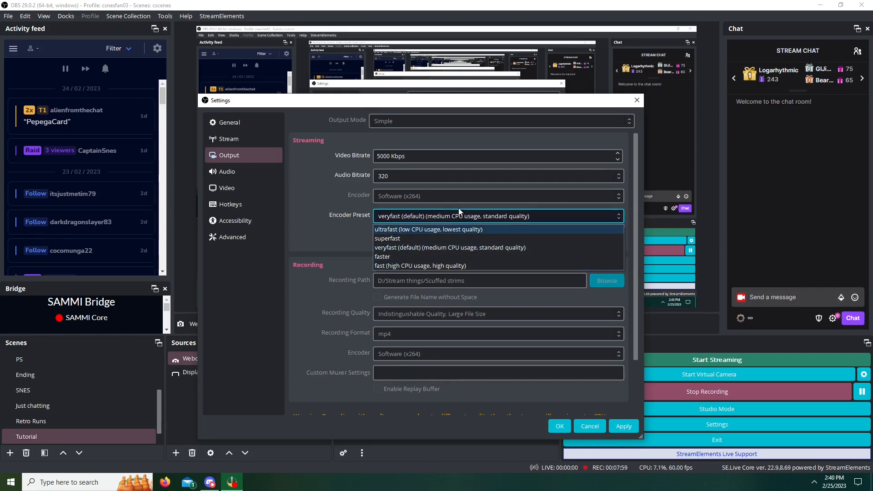
click(368, 236)
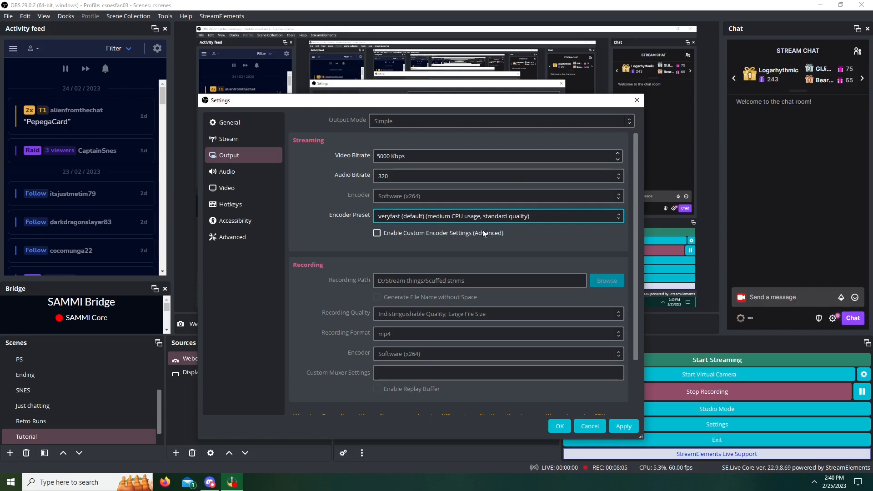
- Compare the streaming encoder presets from ultrafast to fast, leaving the default veryfast in use
click(499, 216)
click(500, 216)
click(460, 220)
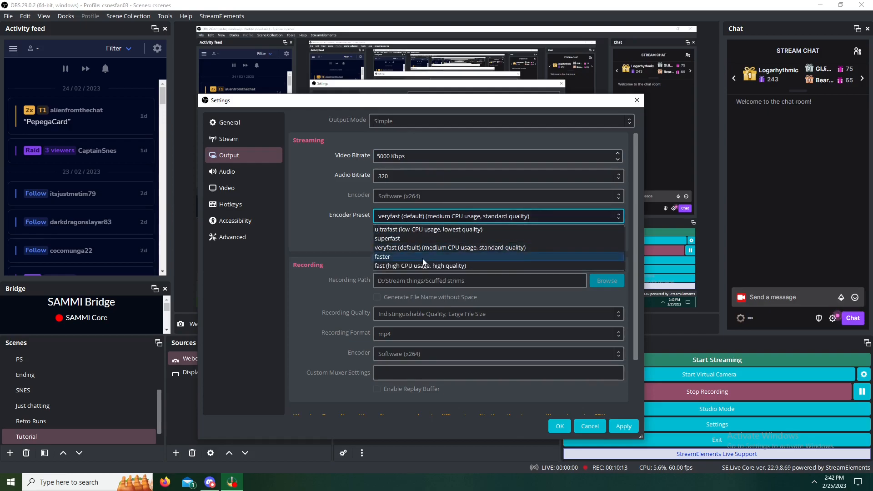
click(493, 213)
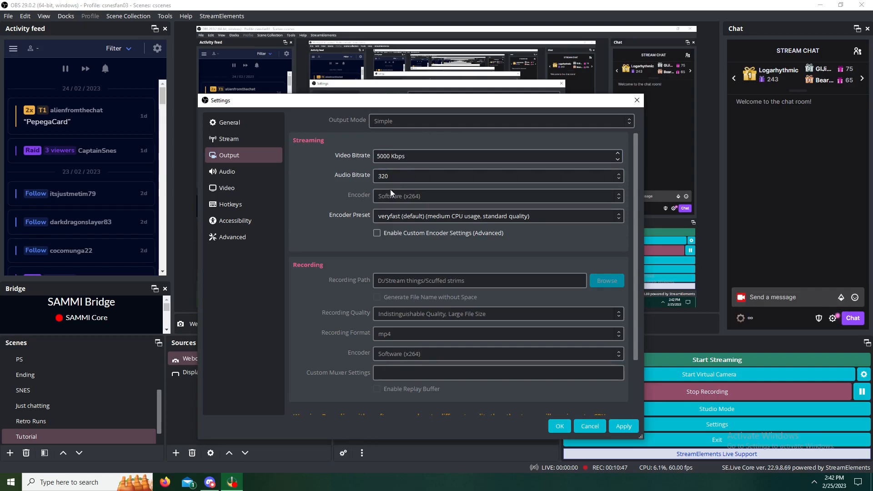
- Open the audio settings and review the global audio devices, the meter options and the monitoring device options
click(268, 171)
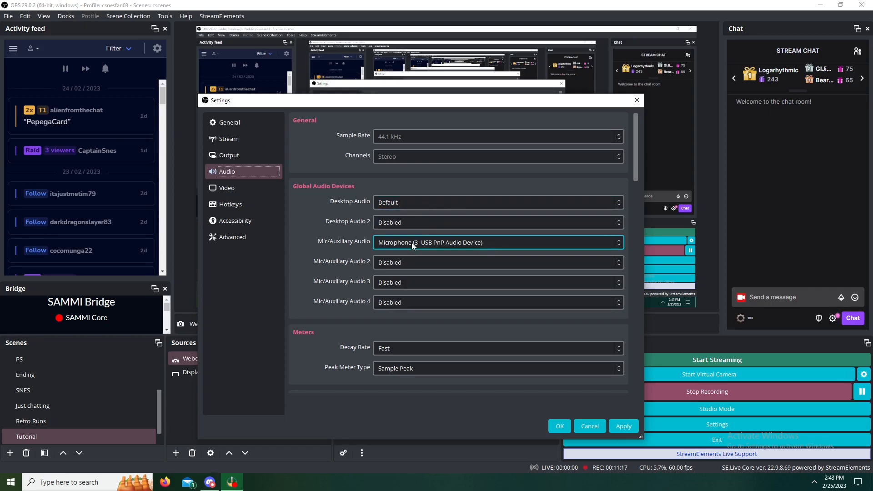
scroll(372, 252, down, 3)
scroll(372, 252, up, 3)
scroll(327, 274, down, 3)
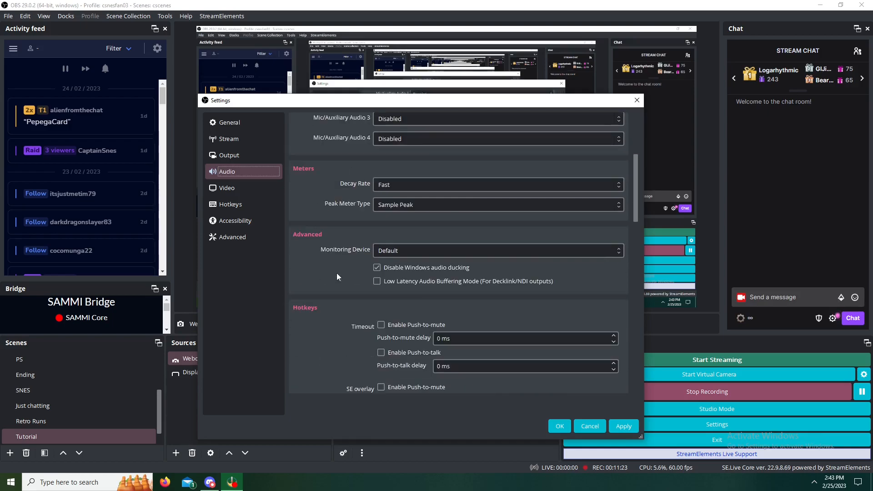
scroll(357, 205, up, 2)
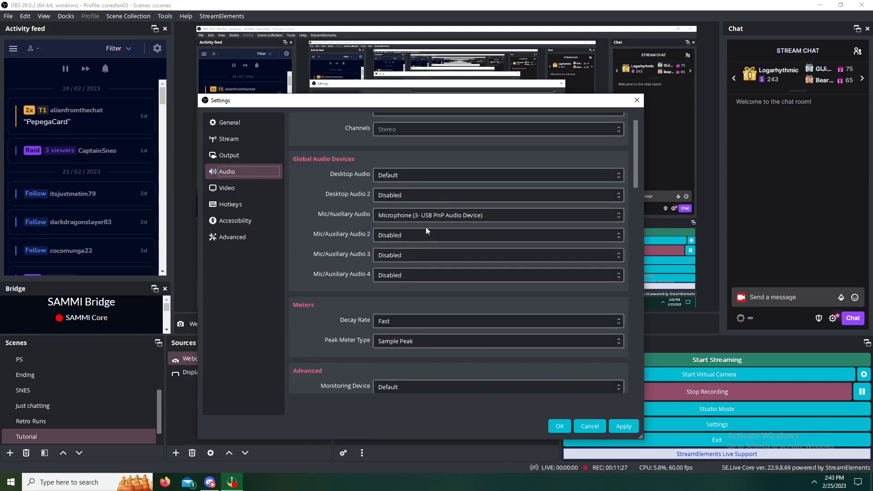
scroll(354, 250, down, 2)
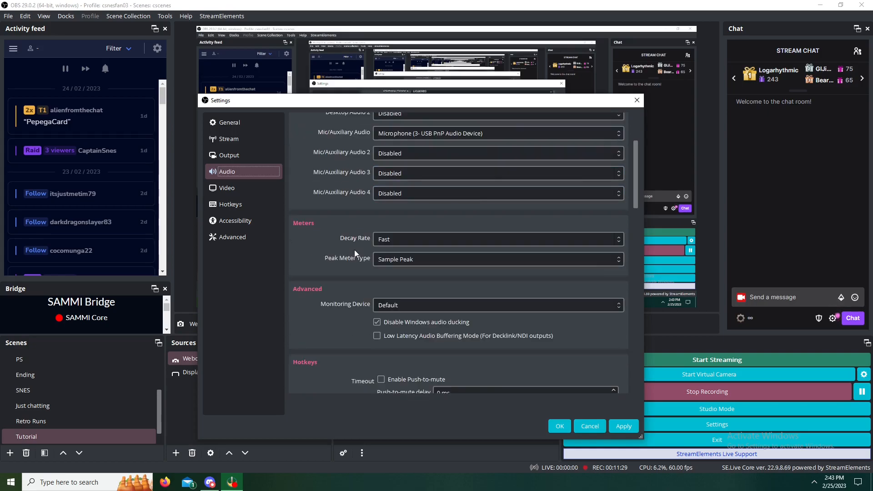
- Uncover the audio mixer behind the settings window, then set the meters' decay rate to Slow (Type II PPM) and apply it
drag(380, 100, 373, 7)
click(455, 143)
click(414, 178)
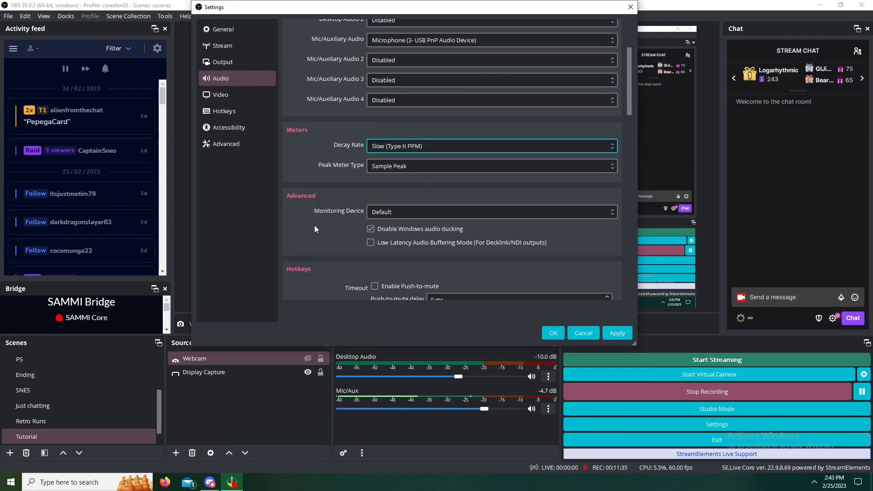
click(612, 334)
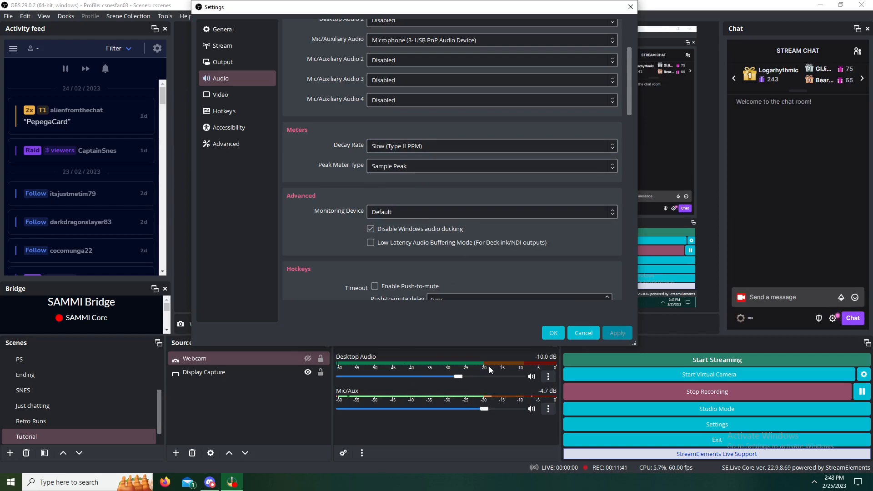
- Set the audio meters' decay rate back to Fast and apply the change
click(506, 142)
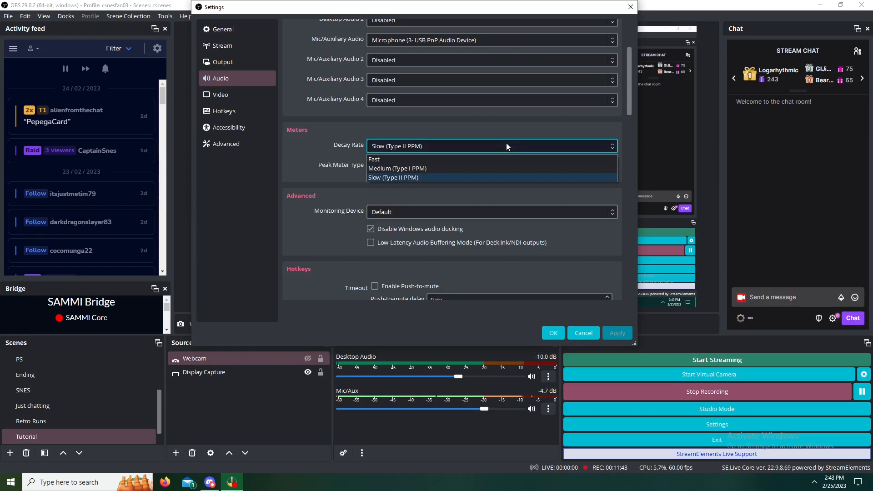
click(412, 159)
click(615, 334)
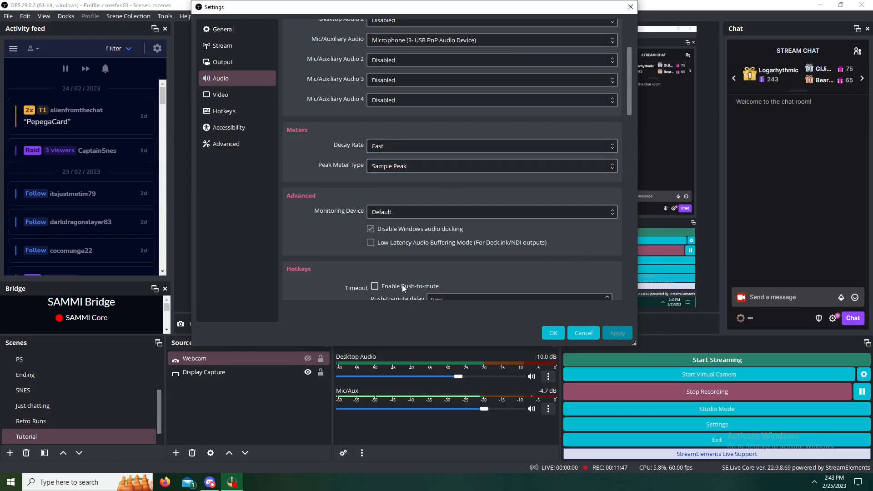
- Look through the push-to-mute and push-to-talk options for every audio source, through to Desktop Audio
scroll(322, 224, down, 2)
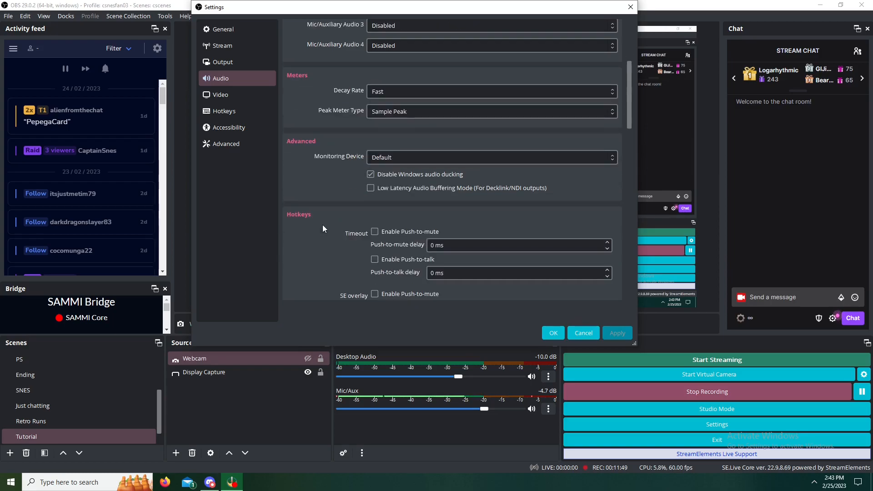
scroll(311, 201, down, 4)
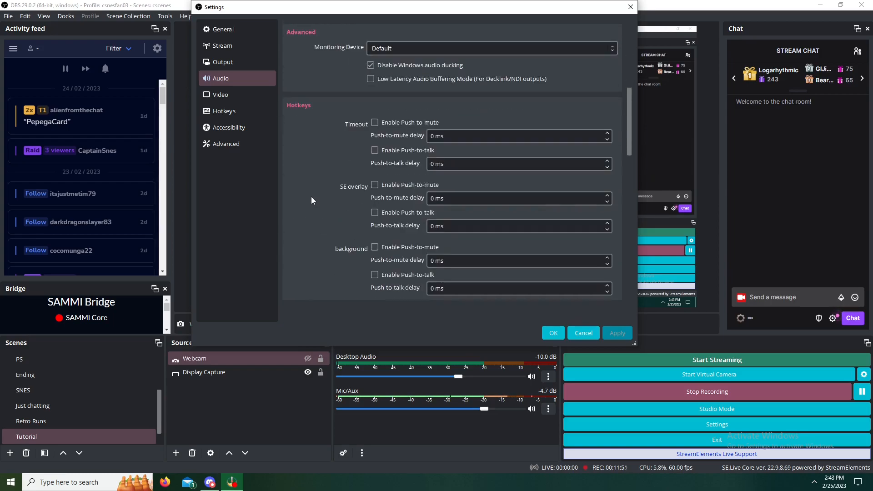
scroll(312, 199, down, 20)
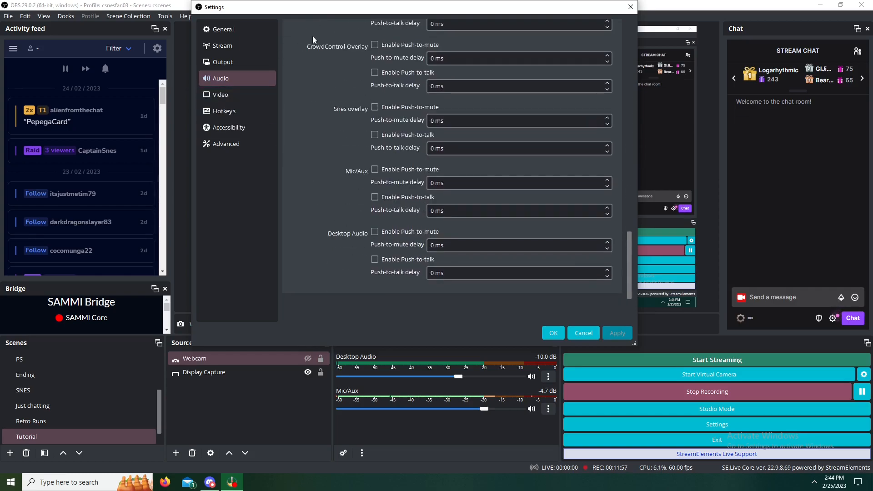
drag(300, 7, 279, 86)
- Open the video settings and examine the canvas resolution, output resolution, downscale filter and FPS options
click(215, 172)
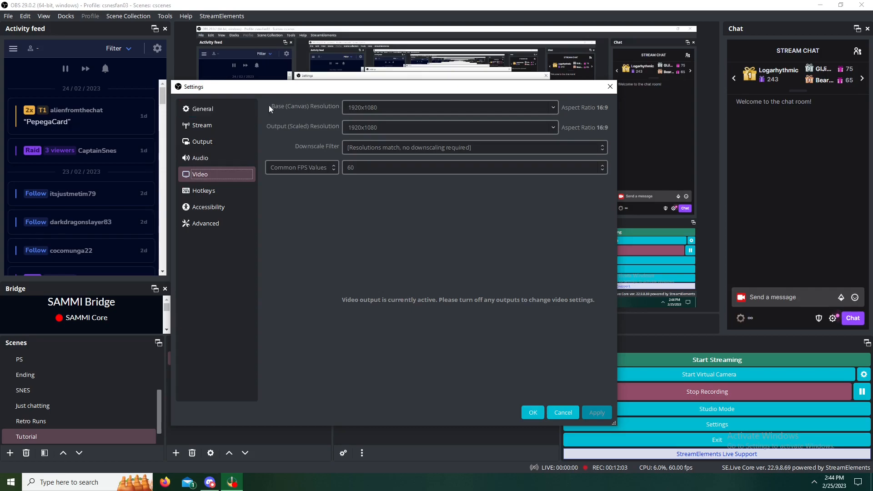
drag(387, 89, 466, 197)
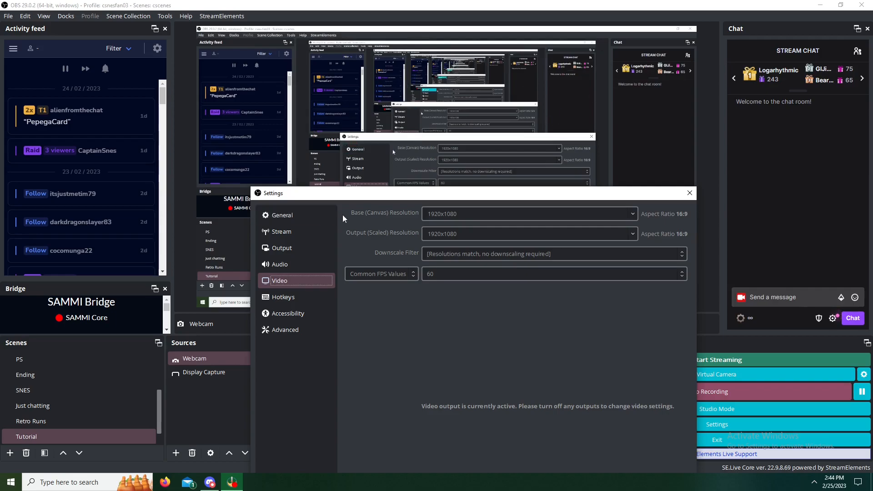
drag(352, 195, 868, 160)
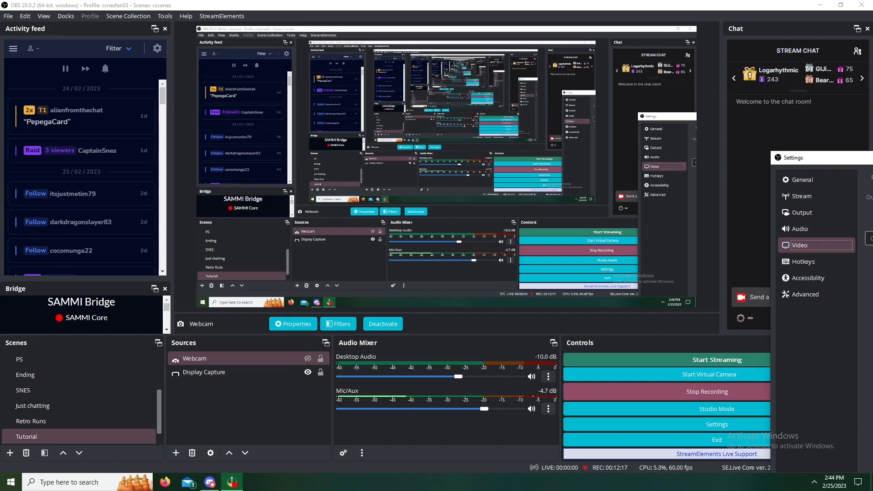
drag(872, 158, 436, 110)
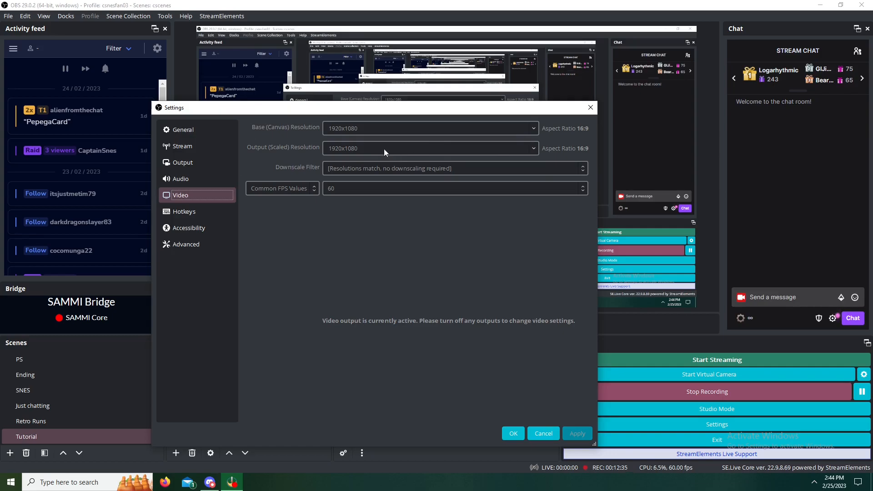
drag(365, 108, 462, 162)
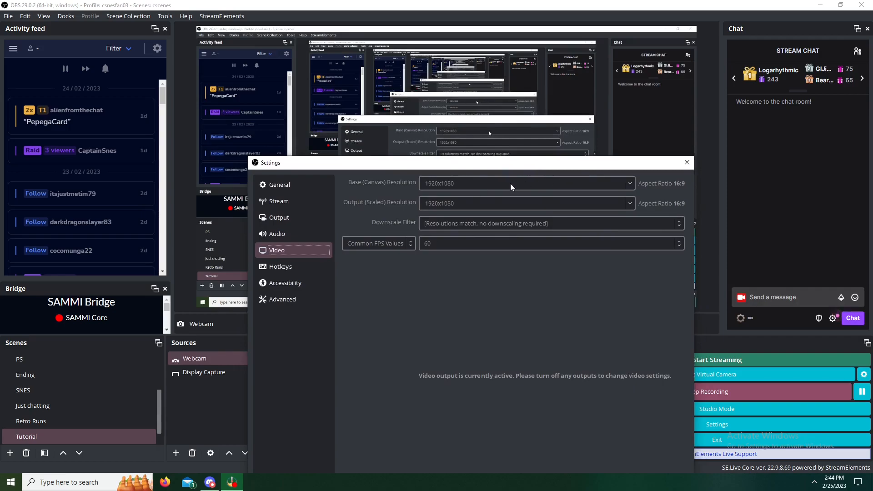
drag(477, 164, 387, 131)
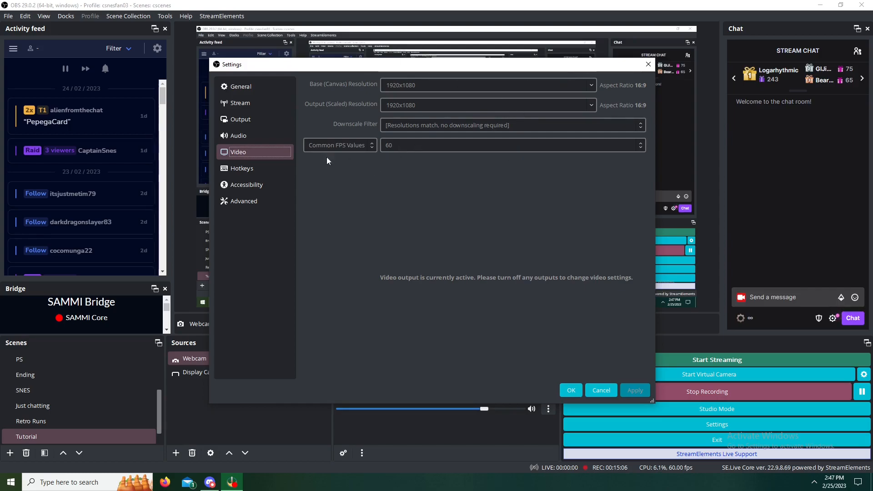
- Examine the hotkey settings for streaming, recording, scene switching and source visibility, and close the settings
click(256, 171)
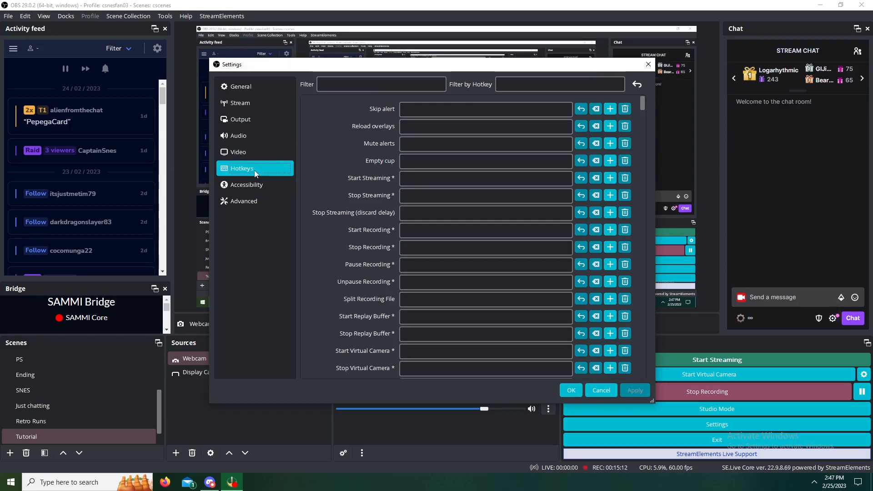
scroll(369, 165, down, 10)
scroll(369, 164, up, 3)
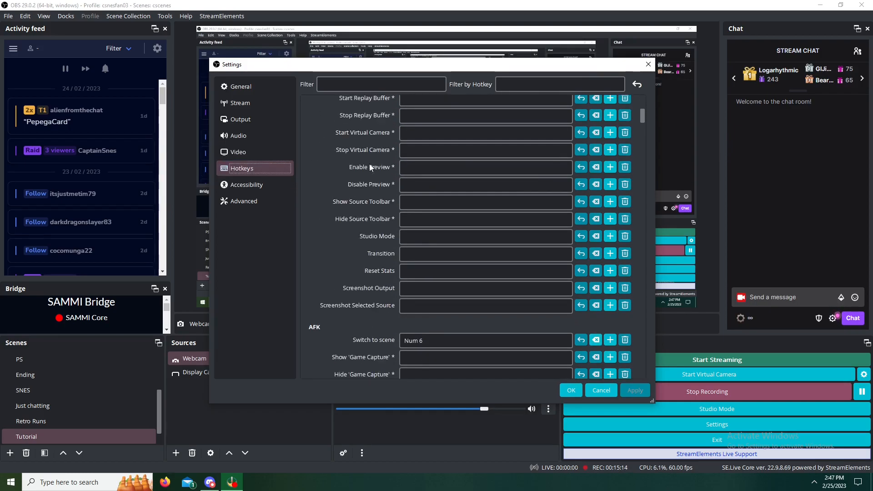
scroll(370, 167, up, 5)
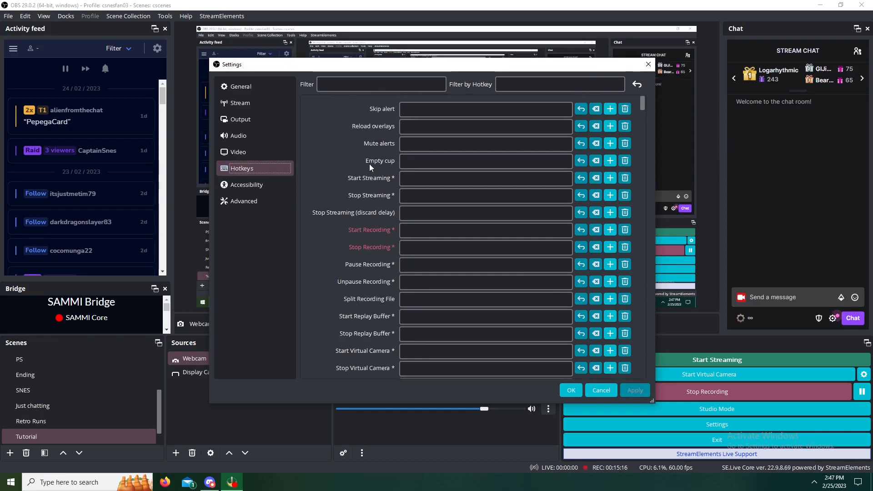
scroll(370, 164, down, 3)
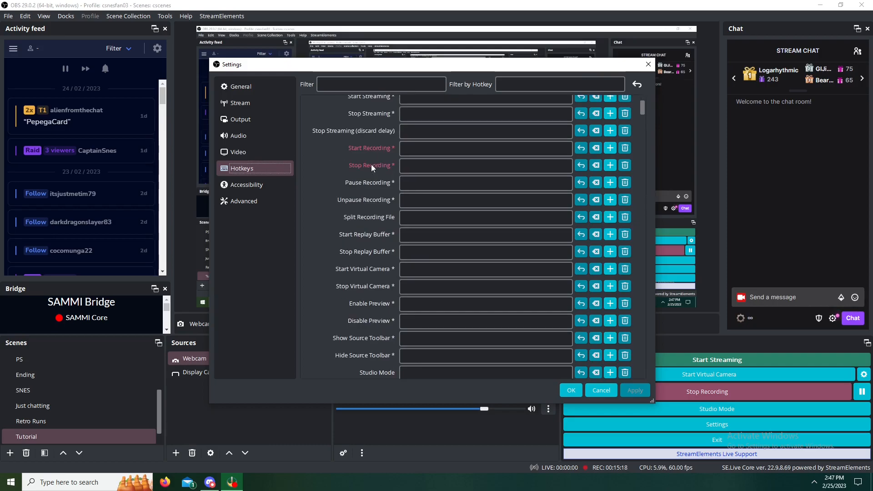
scroll(364, 166, down, 5)
scroll(370, 175, down, 4)
scroll(375, 180, down, 2)
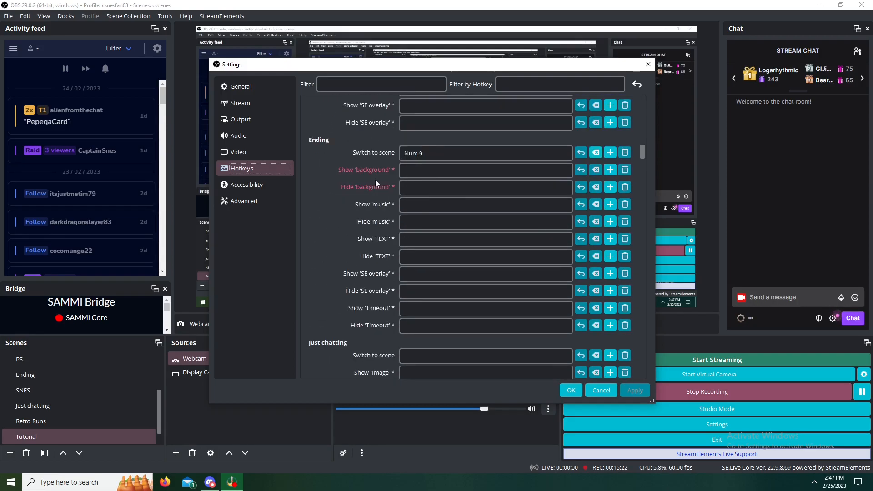
scroll(391, 196, down, 7)
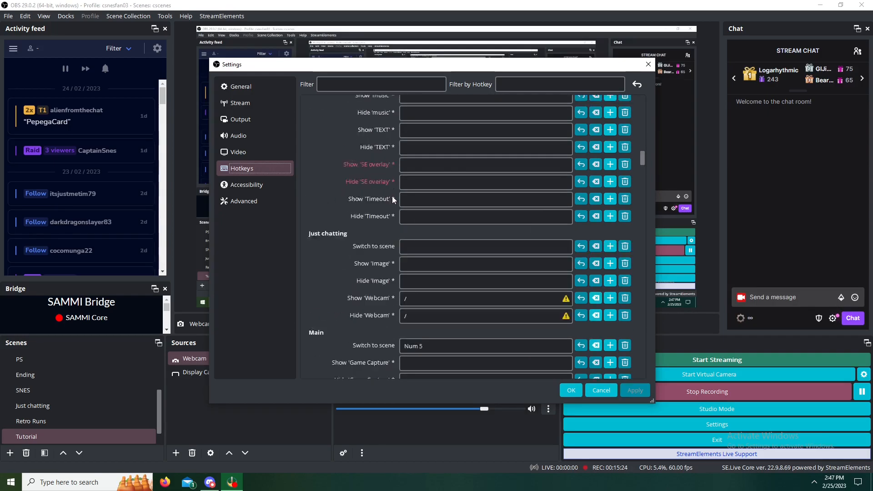
scroll(396, 199, down, 1)
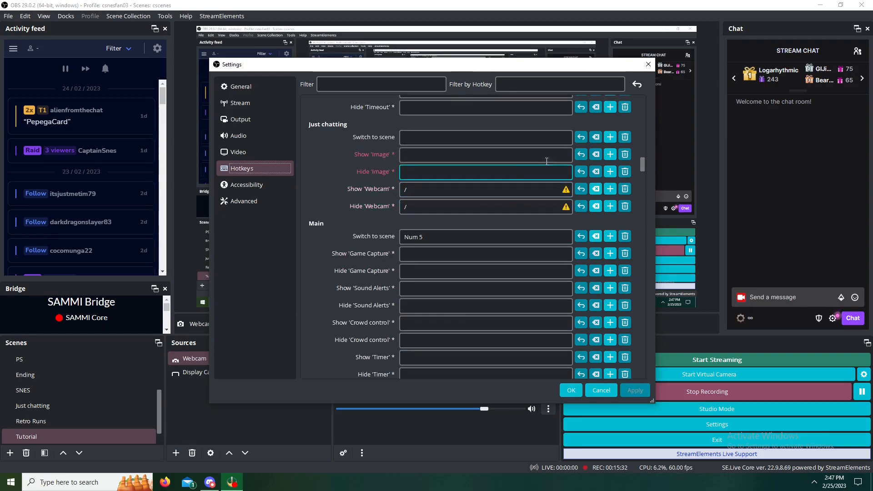
click(569, 390)
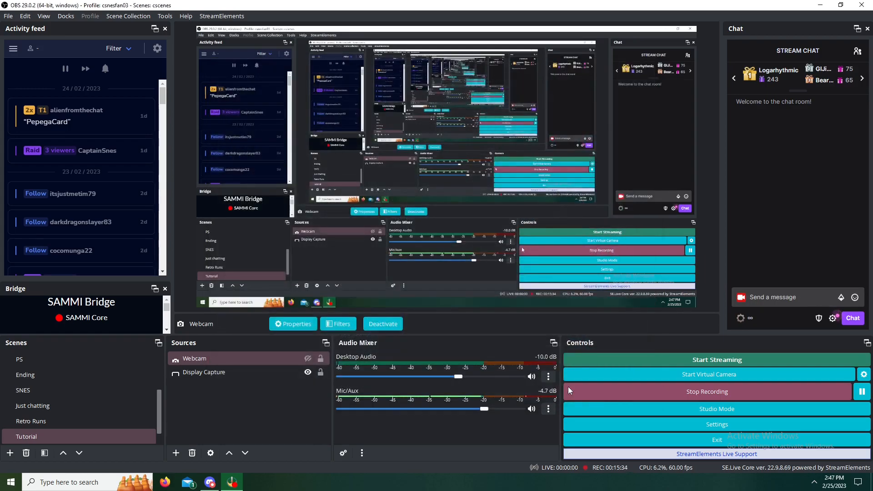
- Toggle the Webcam source on in the Tutorial scene and hide it again
key(F1)
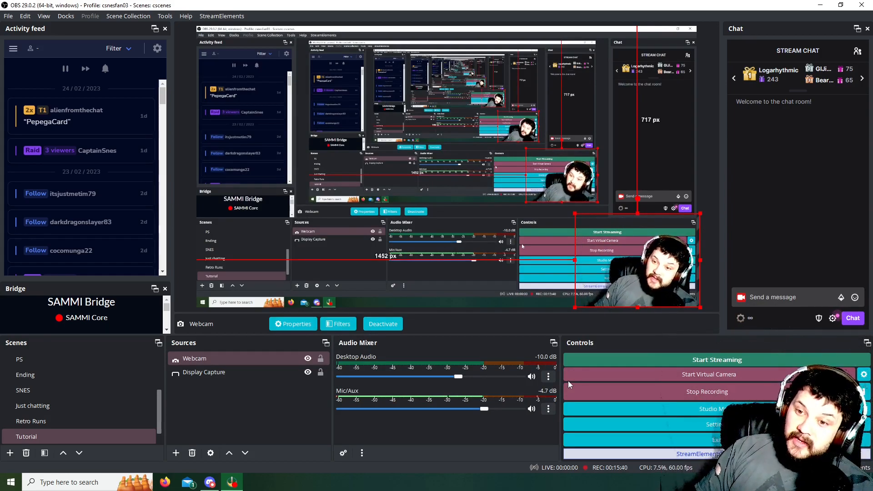
key(F1)
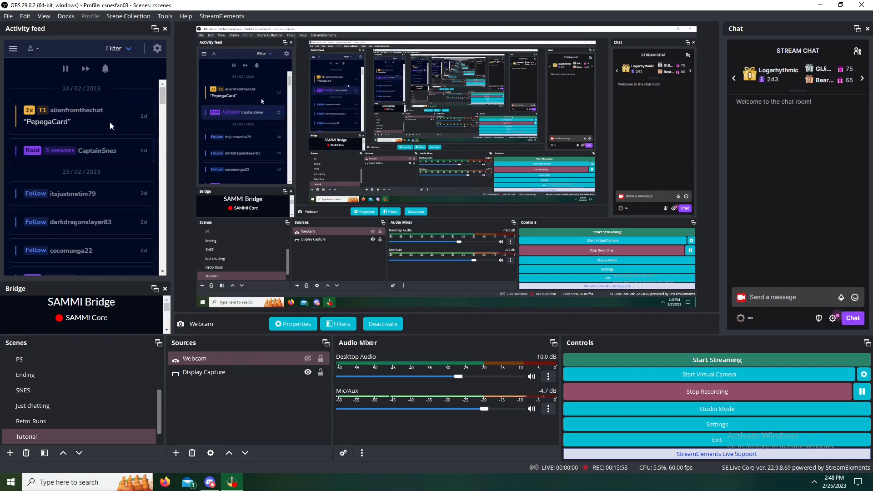
- Show the Scene Transitions dock to demonstrate it, and hide it again
click(66, 16)
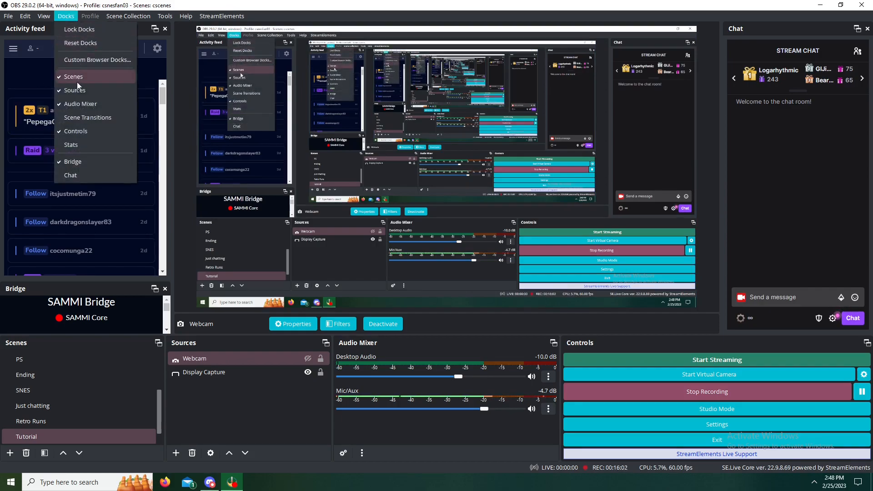
click(79, 119)
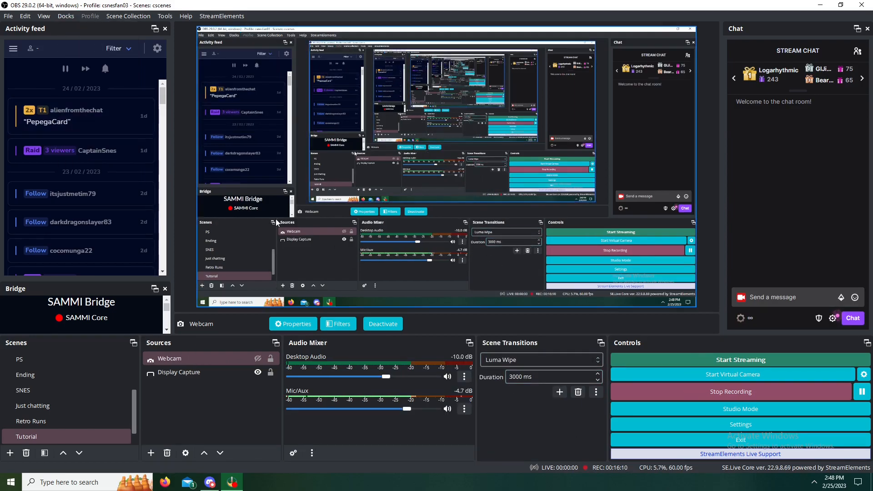
click(66, 16)
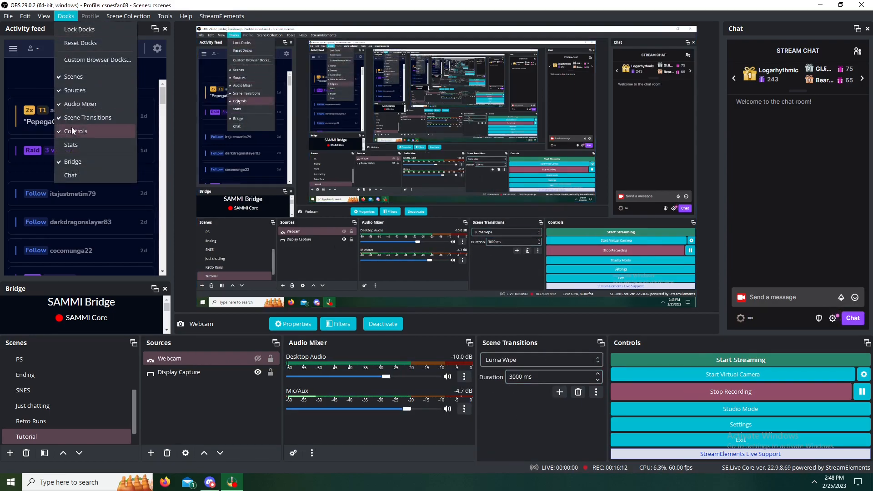
click(71, 121)
- Open the Stats dock and reset its performance statistics
click(65, 16)
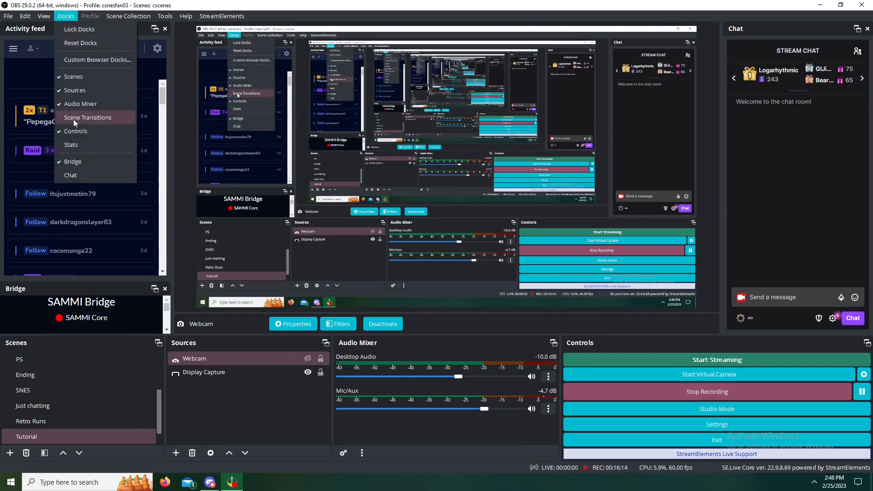
click(81, 146)
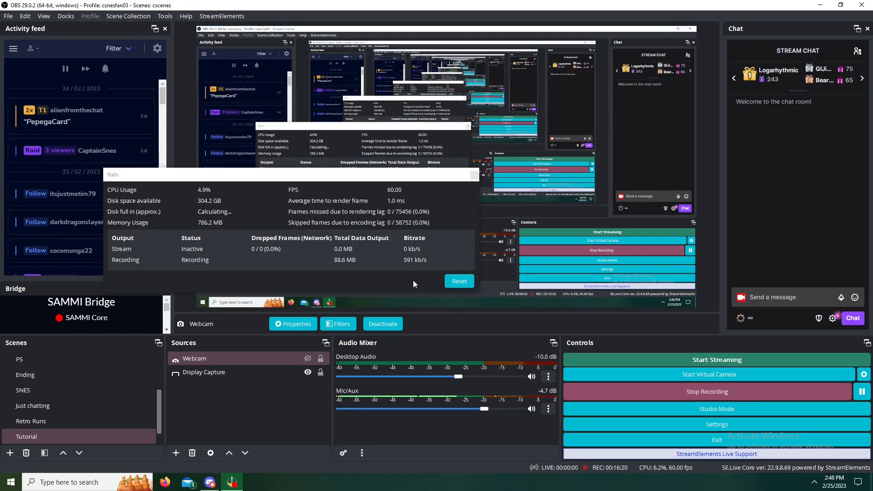
click(459, 282)
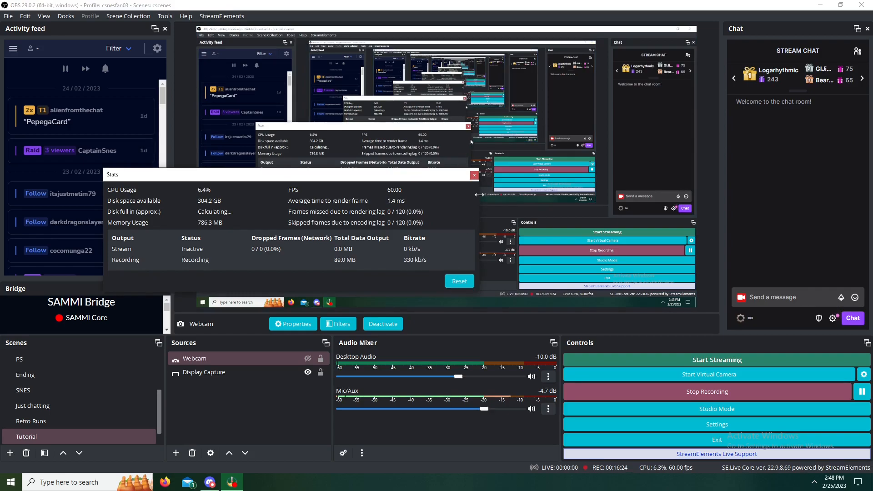
- Close the Stats dock, and mute and unmute the Mic/Aux audio
click(474, 175)
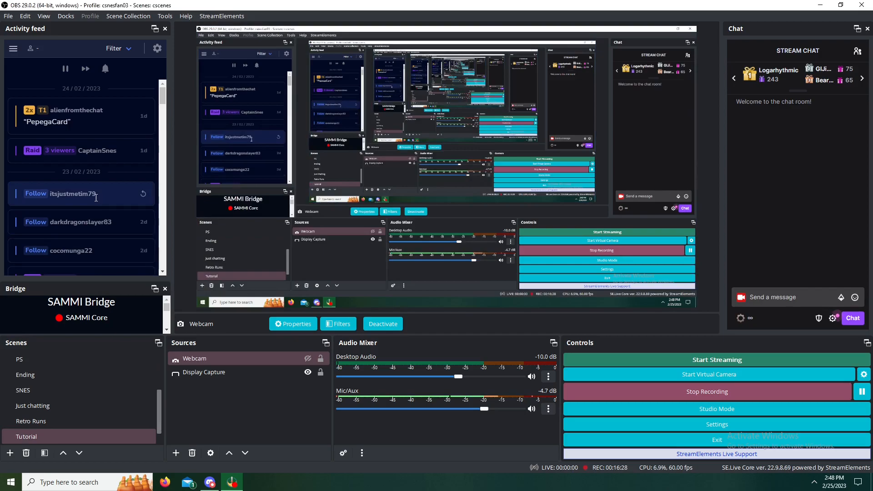
key(ctrl+m)
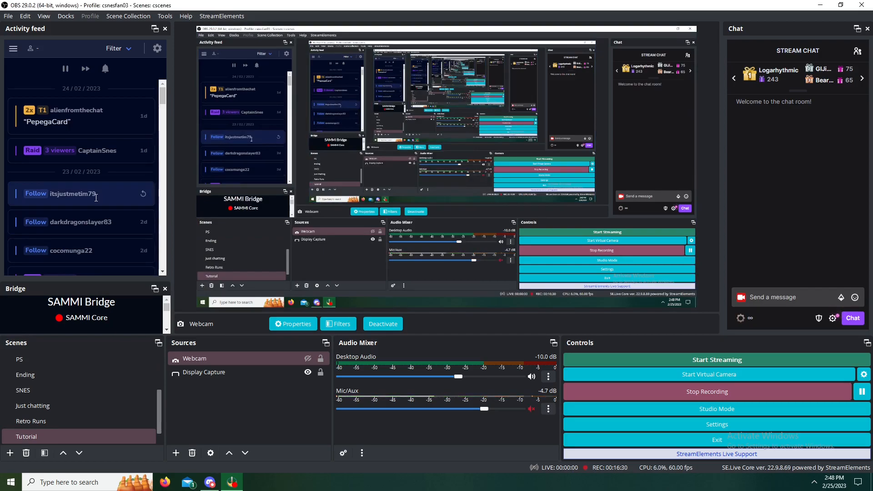
key(ctrl+m)
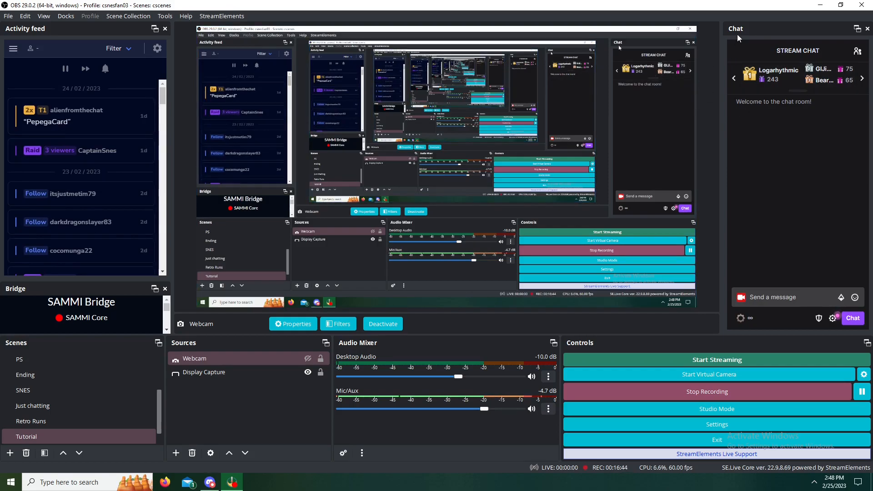
- Look over the Chat and Controls docks and the list of available docks
drag(773, 29, 840, 75)
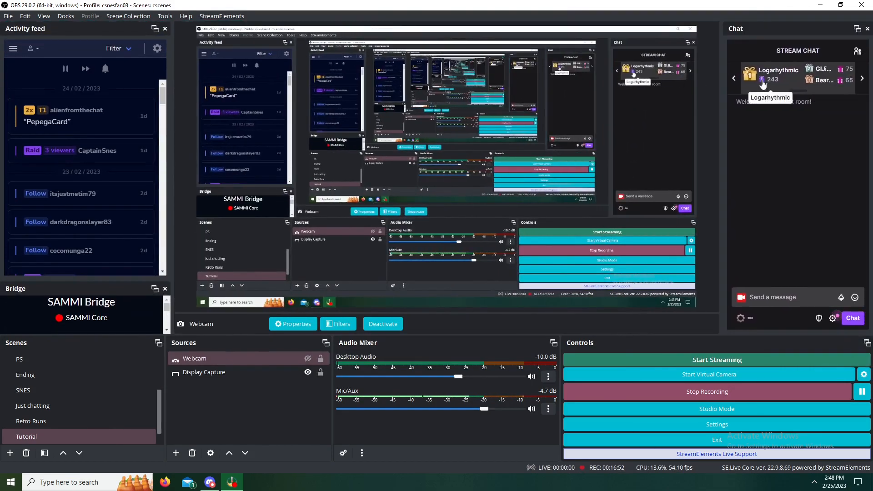
drag(606, 340, 585, 353)
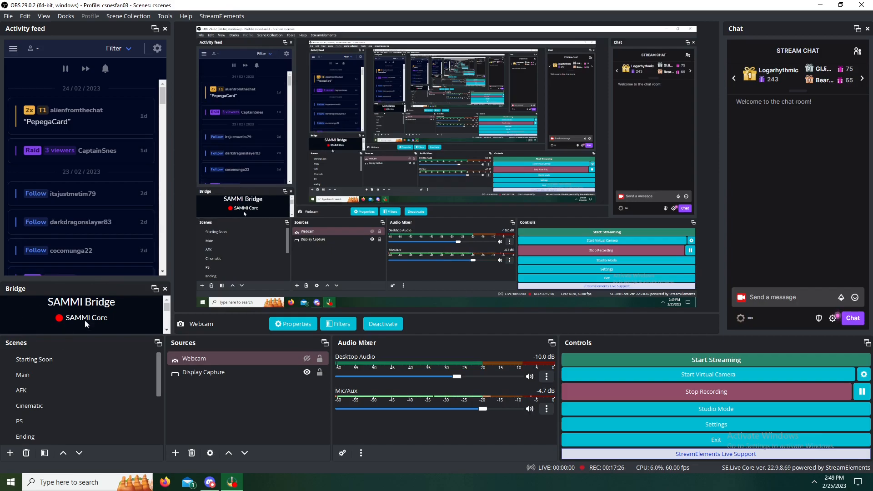
click(66, 16)
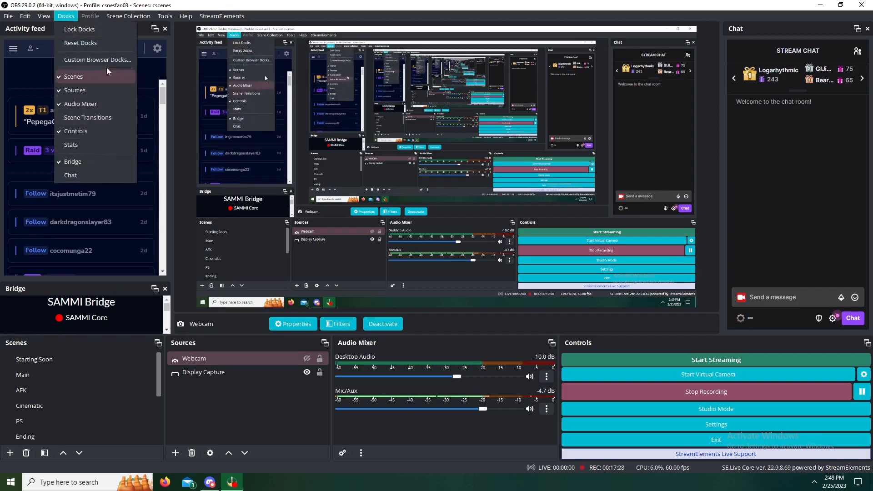
click(62, 16)
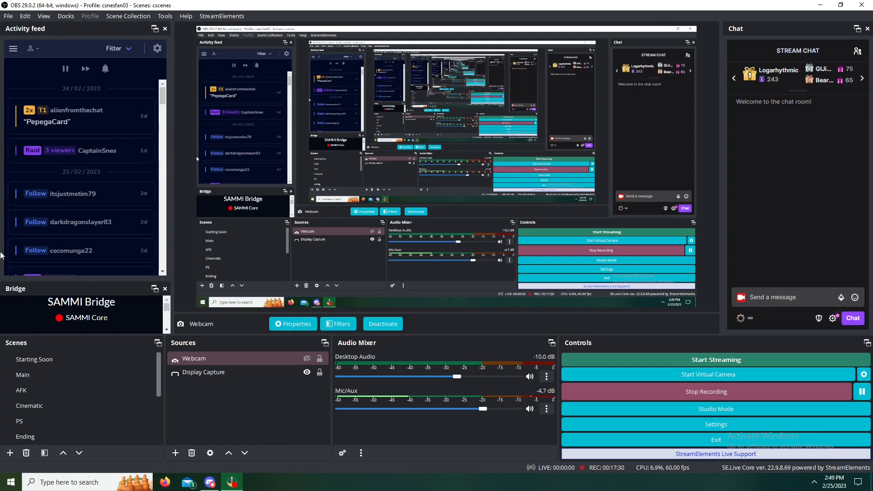
- Look through the scene list from Starting Soon to Tutorial, and switch to the Ending scene to demonstrate it
click(33, 375)
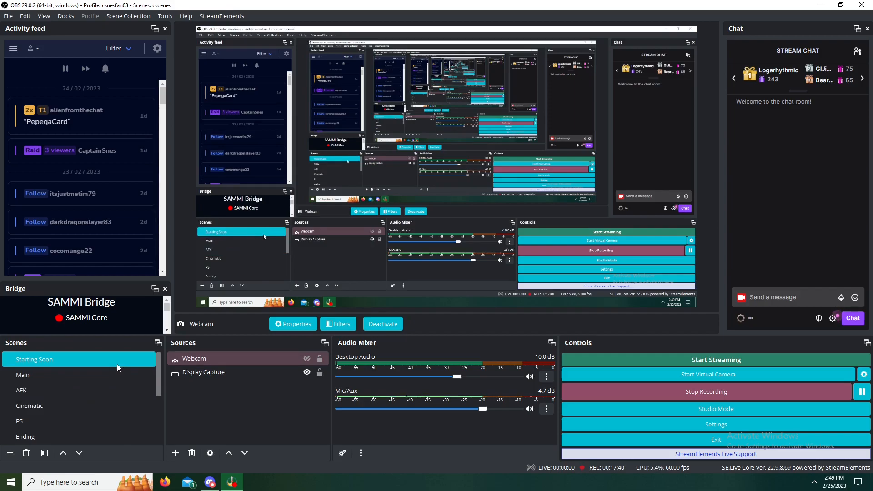
click(117, 364)
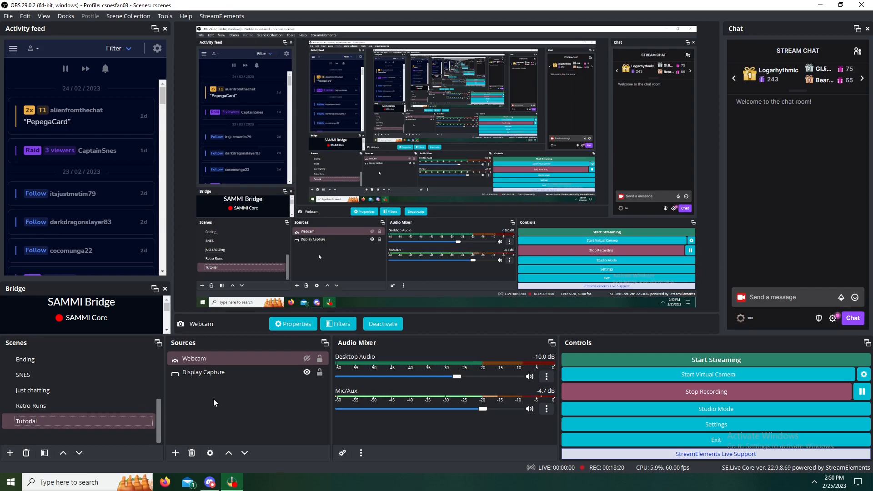
scroll(90, 394, up, 2)
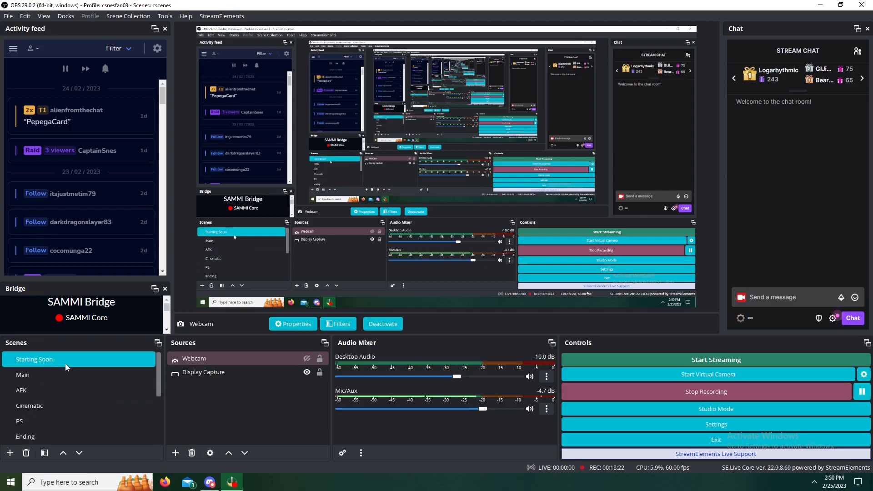
scroll(54, 390, down, 1)
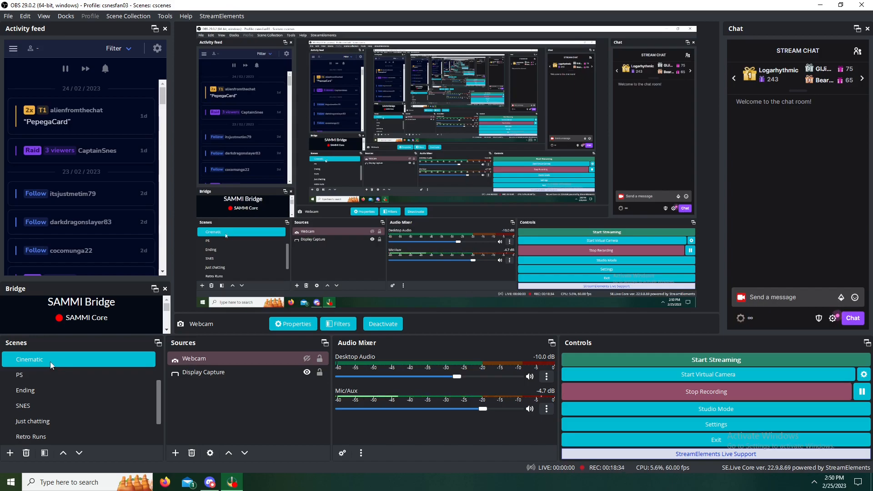
scroll(50, 362, down, 1)
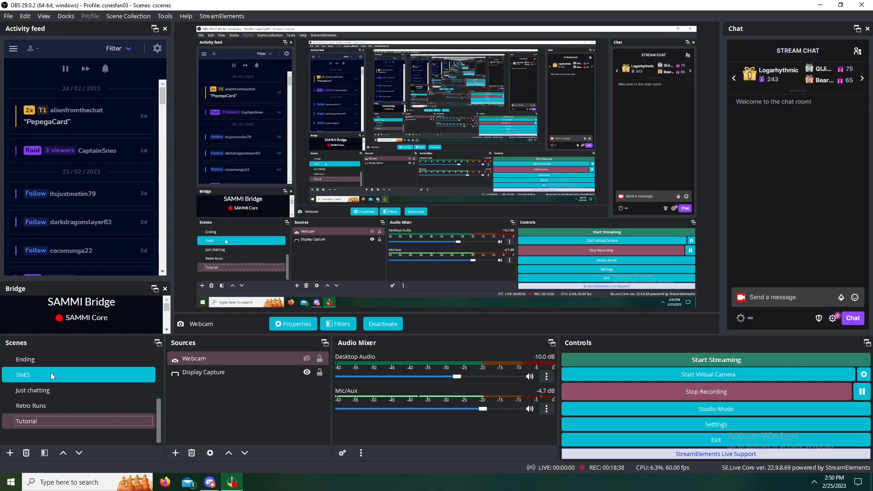
scroll(68, 397, up, 2)
scroll(72, 400, down, 2)
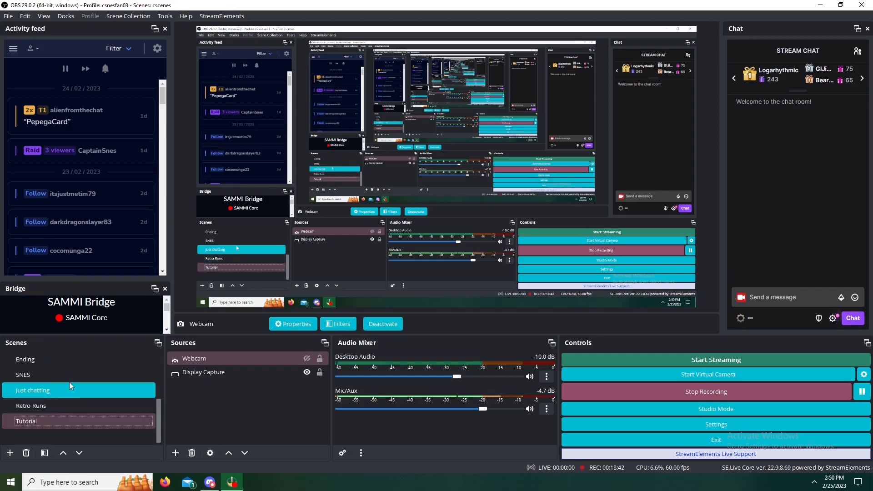
click(48, 360)
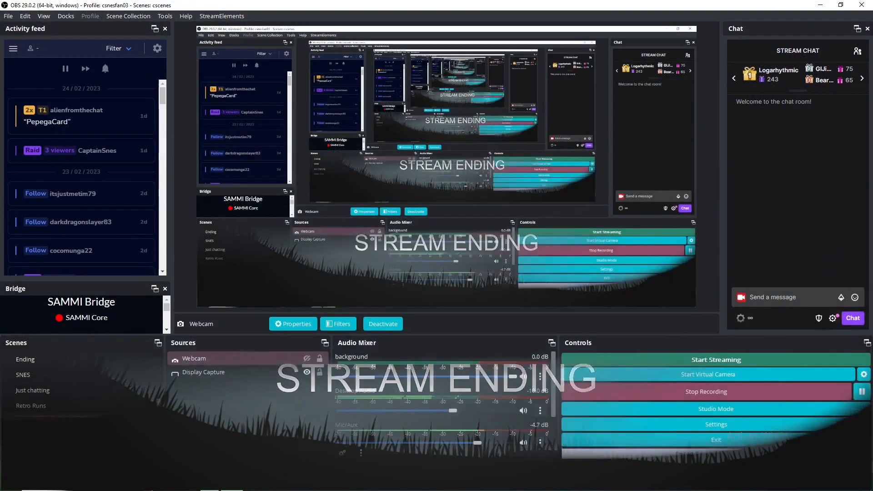
- Examine the existing Browser sources offered for the Tutorial scene, and cancel without adding one
click(175, 453)
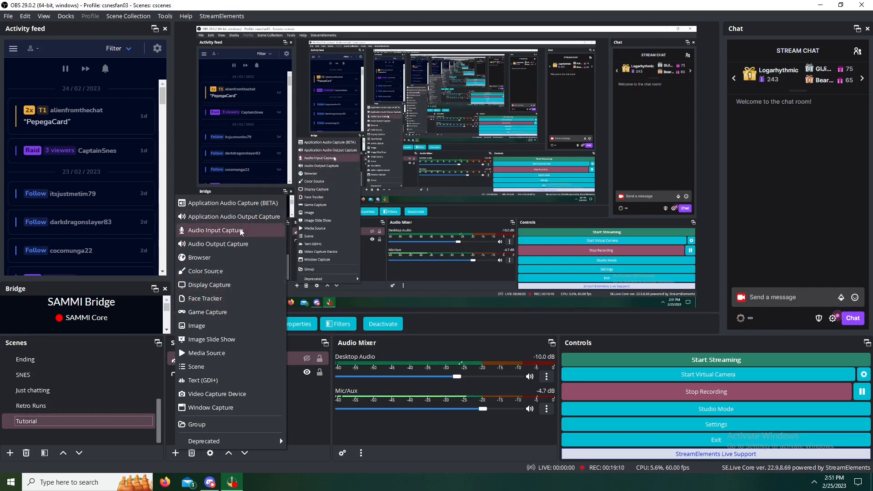
click(239, 258)
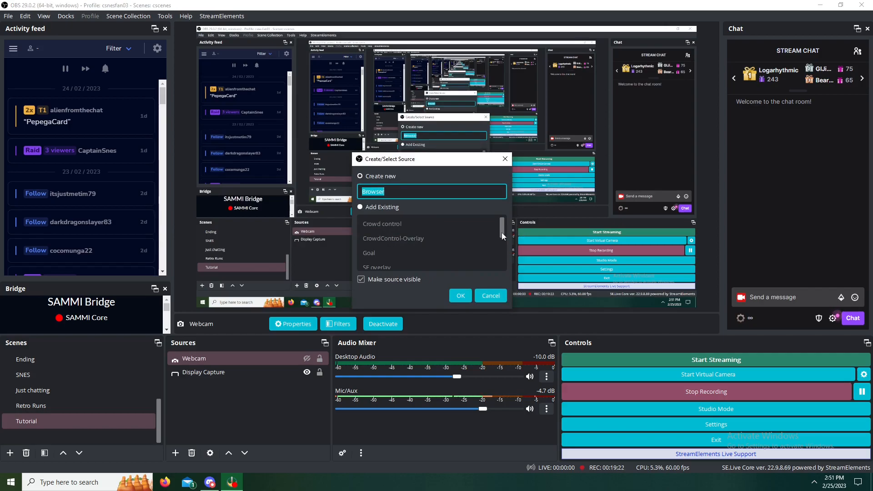
click(359, 206)
click(393, 223)
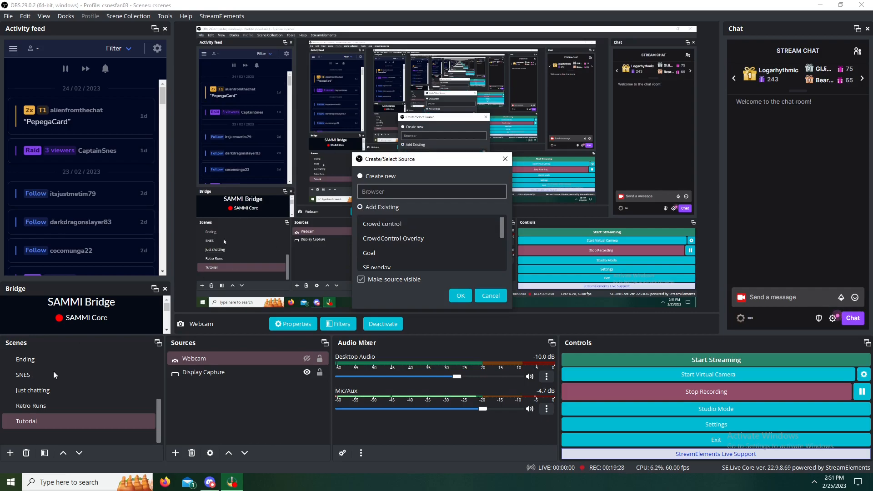
drag(504, 227, 503, 258)
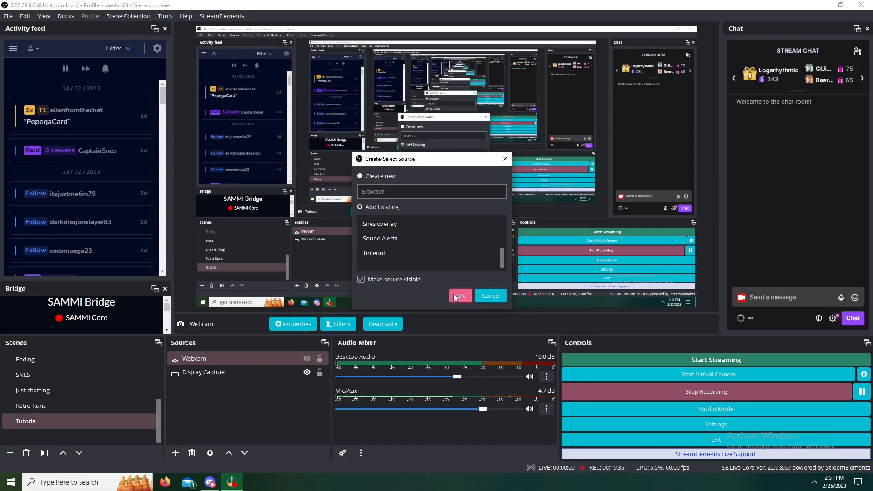
click(483, 296)
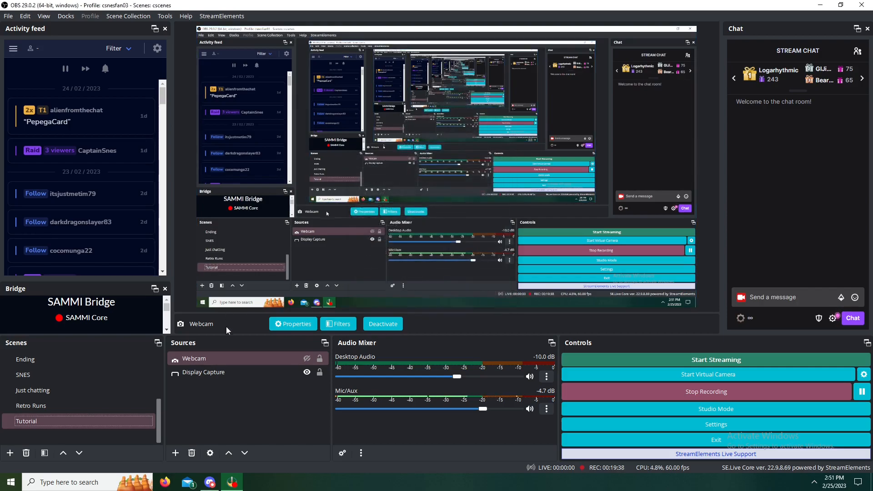
- Unmute the Mic/Aux audio, and view the options for adding a Game Capture source without adding one
click(278, 357)
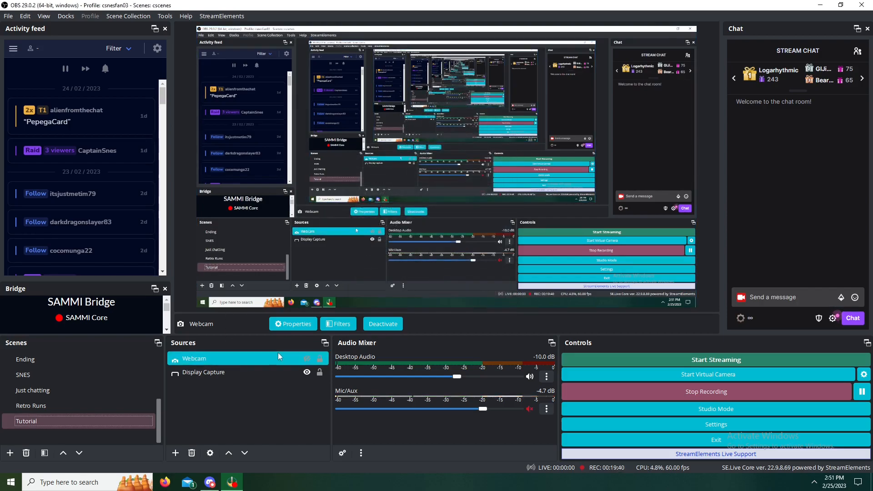
key(ctrl+m)
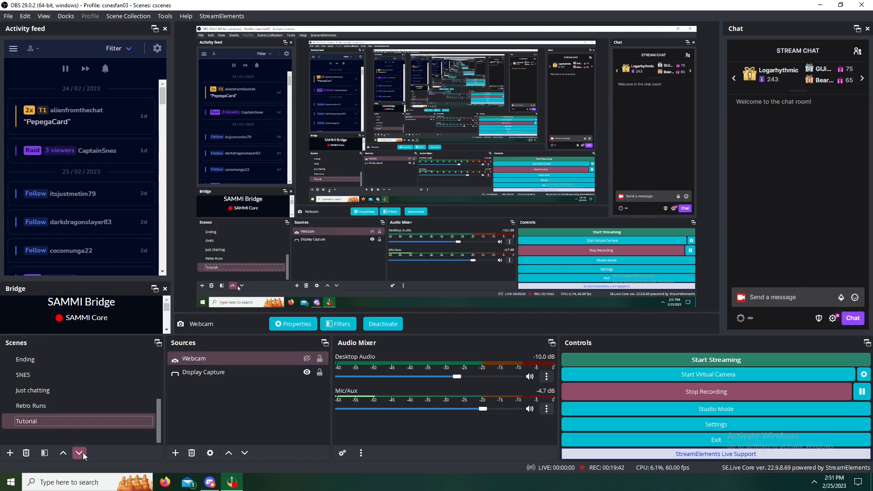
click(176, 454)
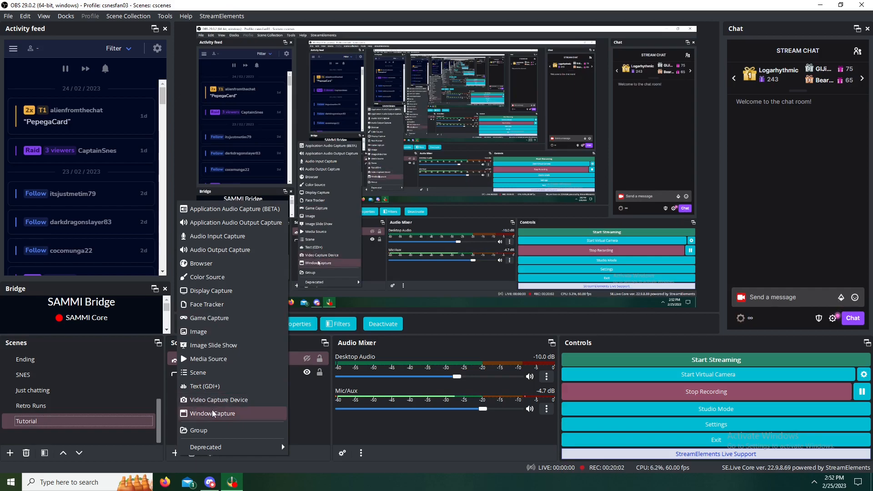
click(210, 318)
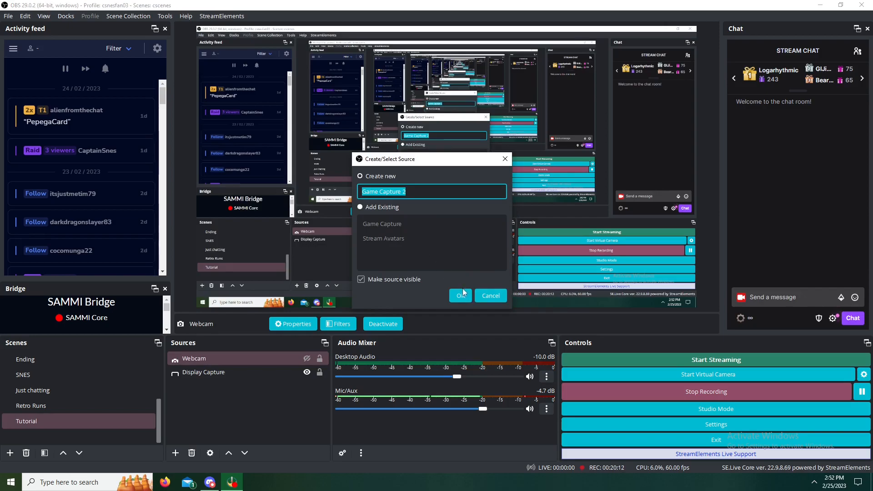
click(487, 300)
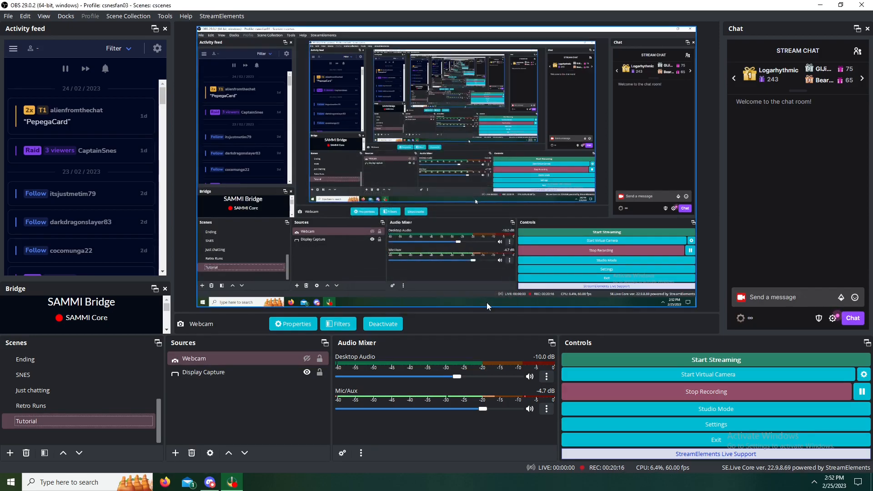
- Examine the existing Window Capture sources offered for the Tutorial scene, and cancel without adding one
click(176, 453)
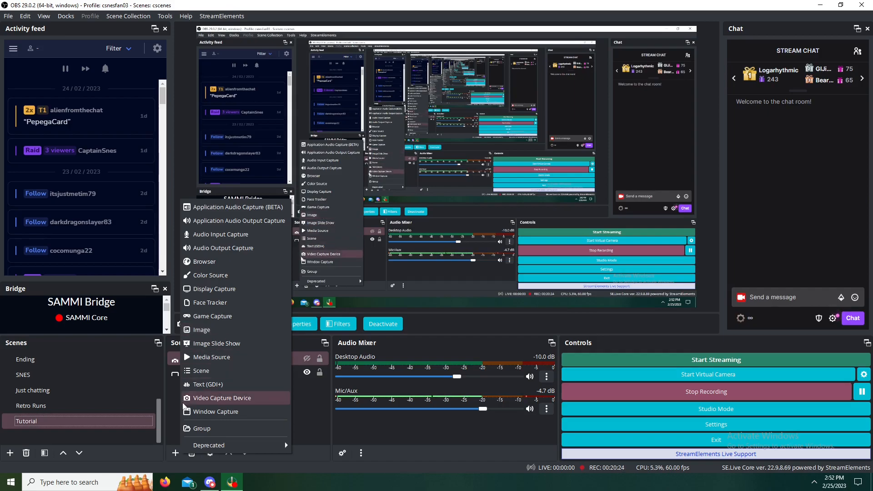
click(228, 412)
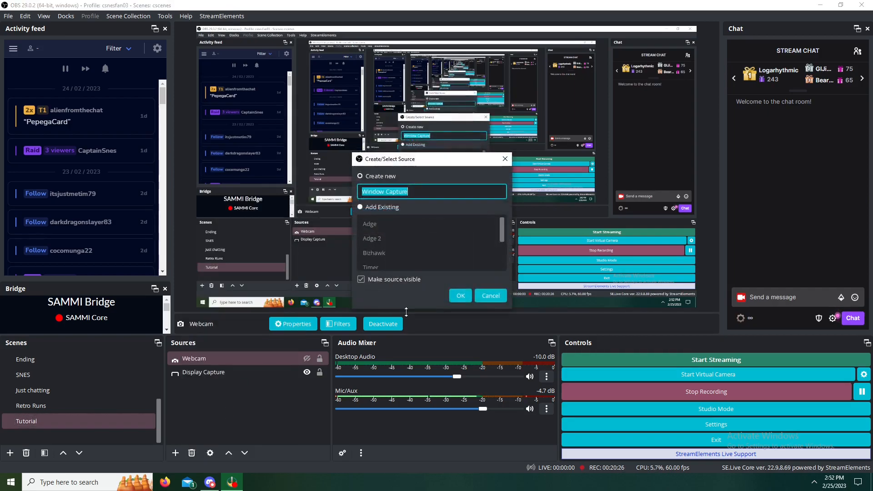
click(360, 207)
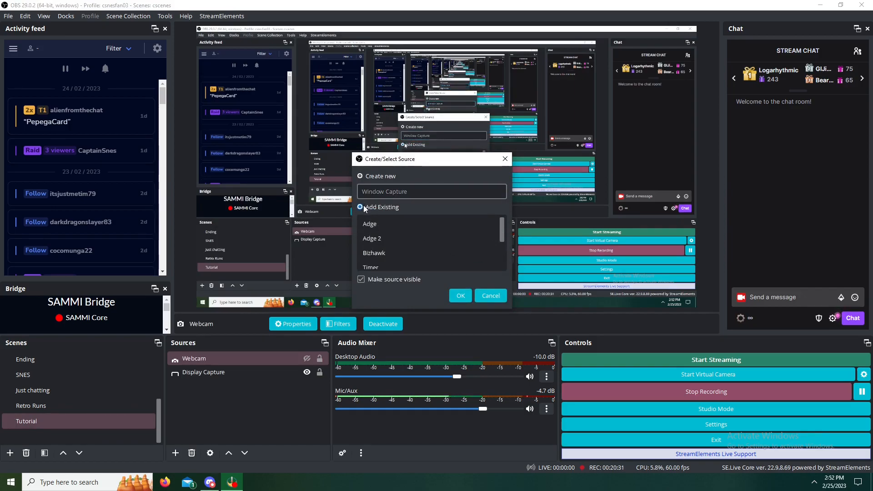
scroll(499, 240, down, 1)
click(498, 249)
click(489, 296)
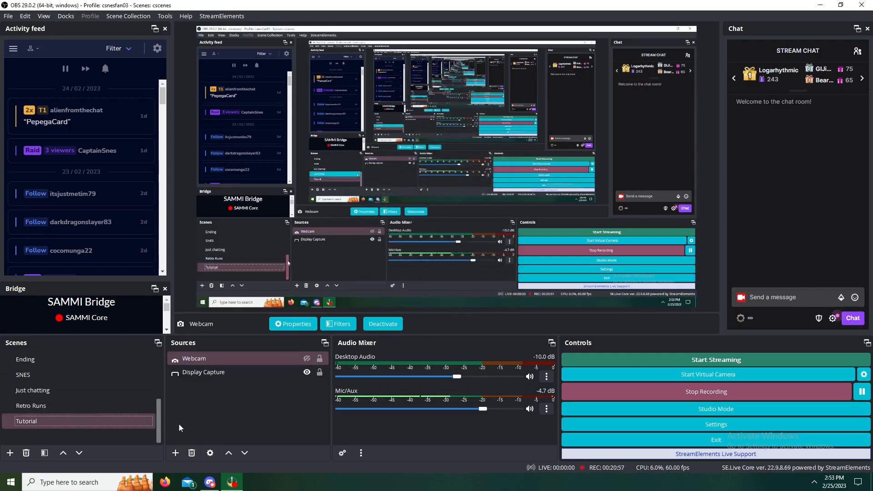
- Dismiss the source type list, launch Firefox and move its window off the captured screen
click(173, 453)
click(170, 452)
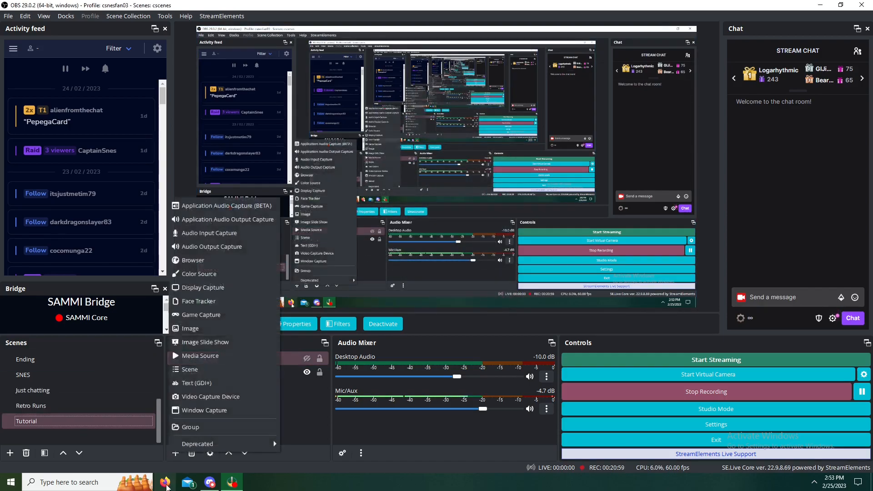
click(165, 482)
drag(589, 10, 872, 27)
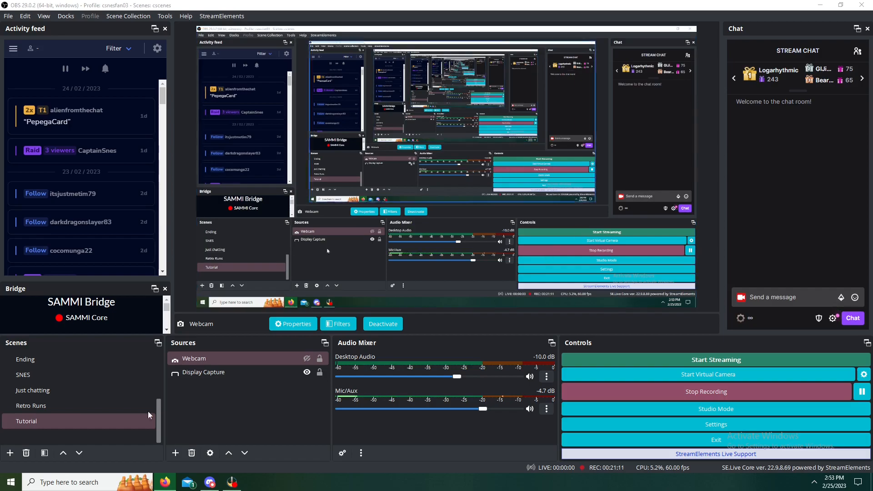
- Add the existing Window Capture source Adge to the Tutorial scene, keeping it visible
click(176, 460)
click(175, 454)
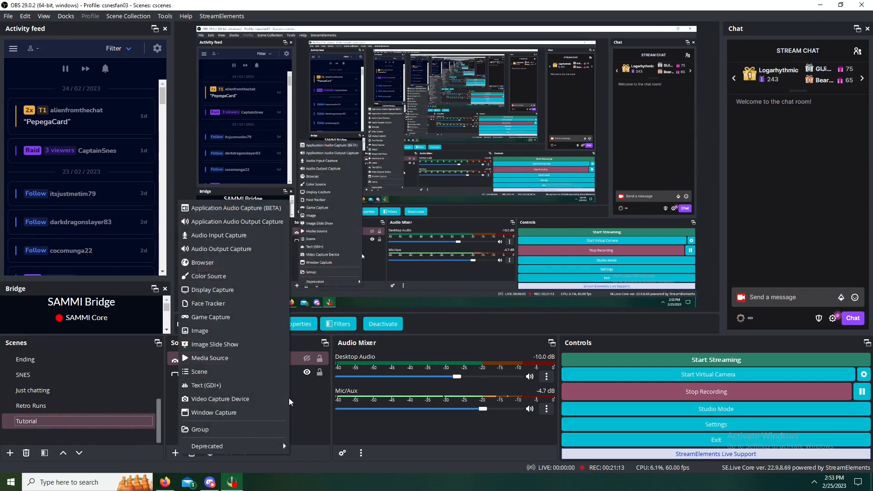
click(216, 414)
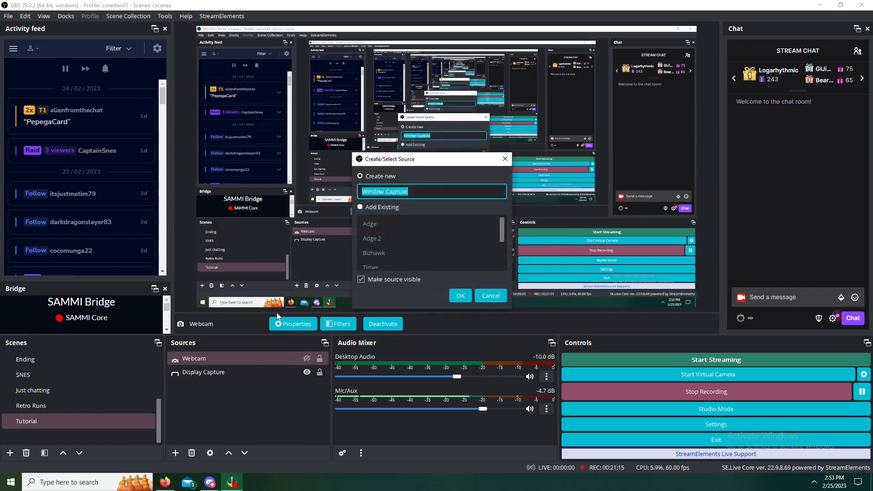
click(360, 207)
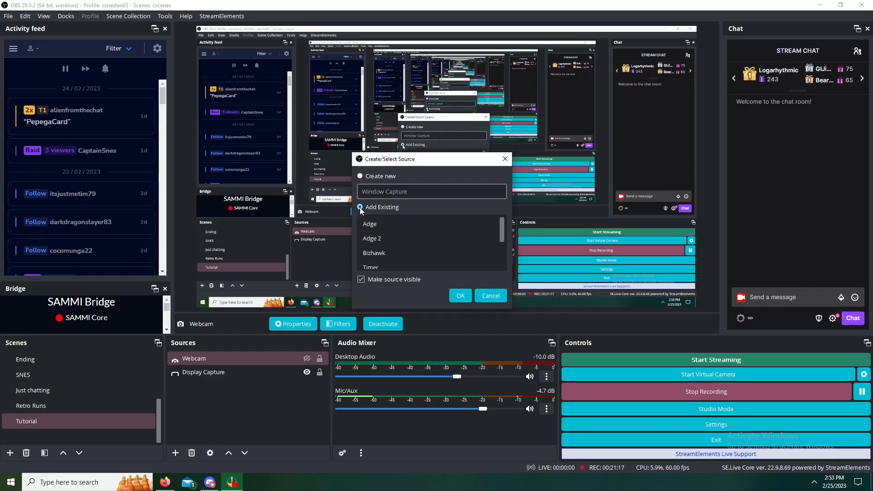
scroll(423, 237, down, 1)
scroll(424, 237, up, 1)
click(392, 224)
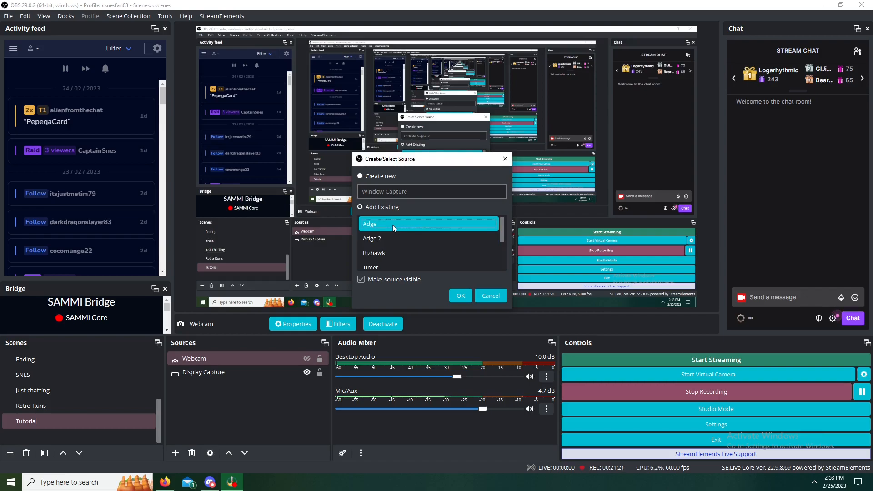
click(471, 297)
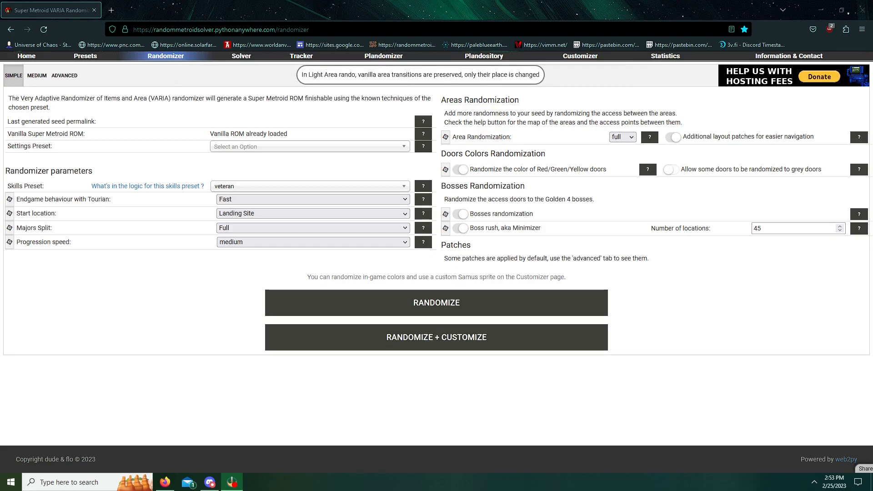
- Shrink the Adge window capture in the preview and reposition it in the upper right part of the canvas
drag(198, 296, 305, 237)
drag(387, 182, 342, 204)
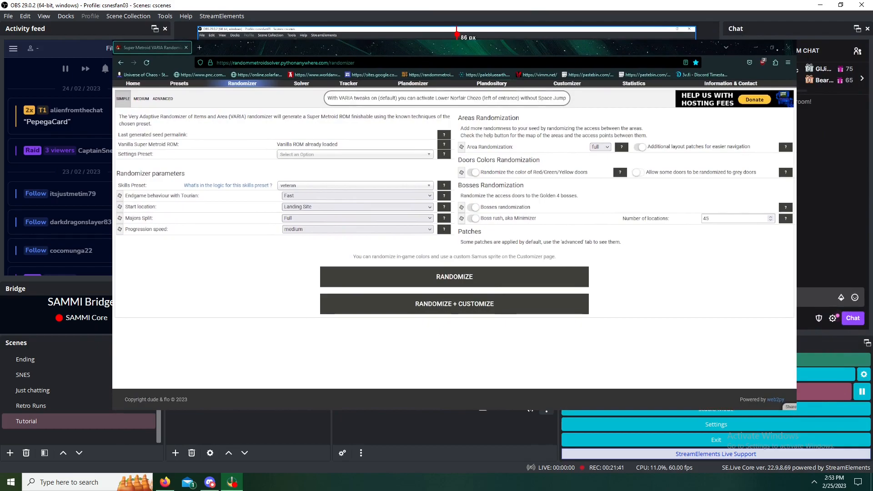
drag(652, 156, 538, 172)
drag(524, 262, 532, 208)
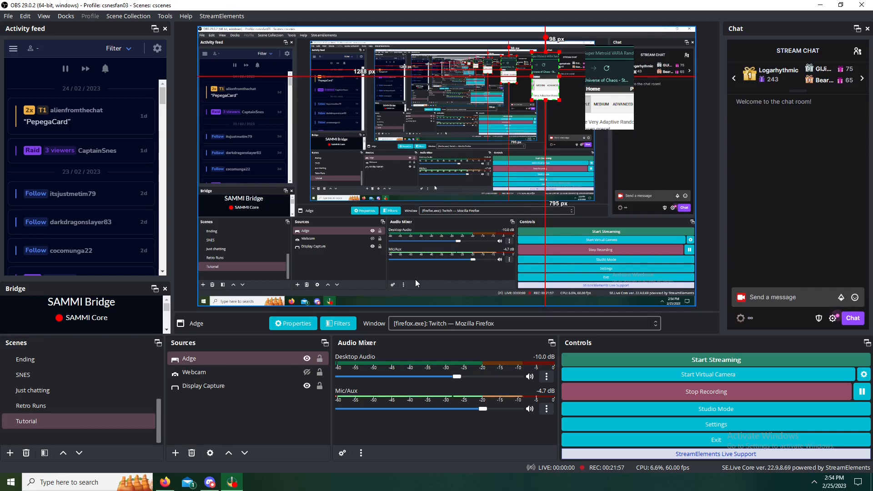
- Remove the Adge source from the Tutorial scene
click(277, 358)
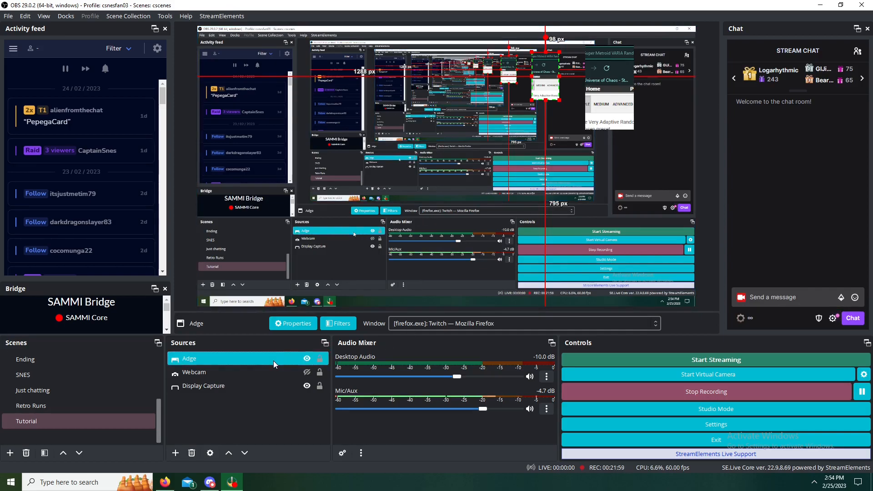
key(Delete)
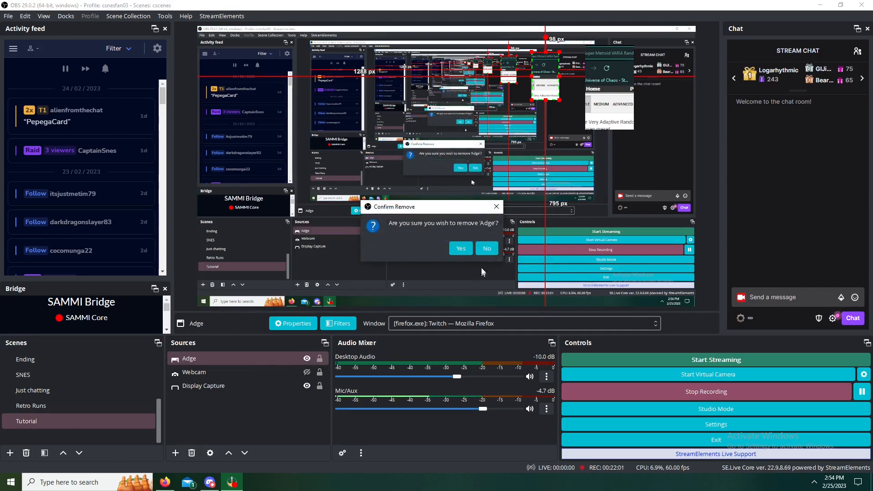
click(469, 249)
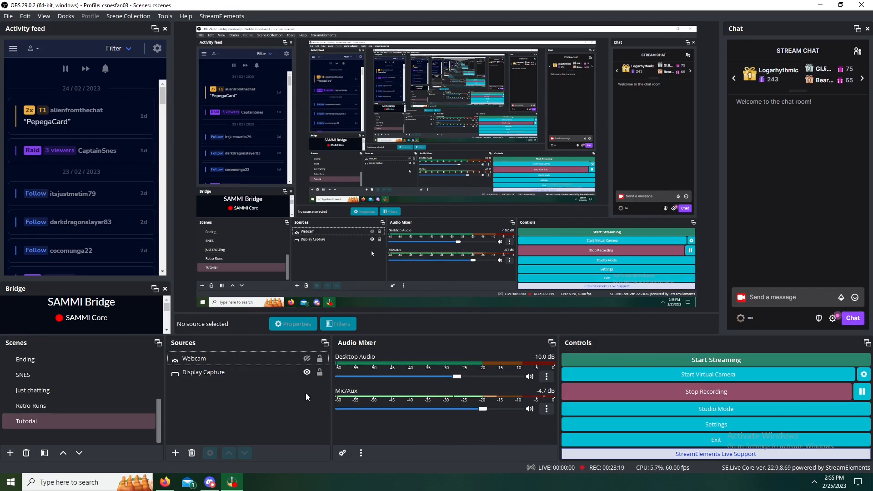
- Look through the StreamElements options, including Stream Setup, SE.Live Versions and Cloud Backup, without choosing any
click(244, 19)
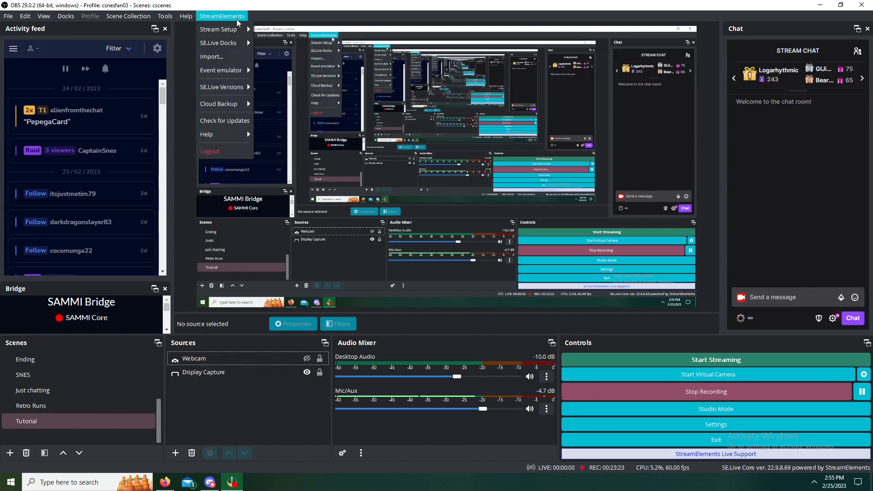
mouse_move(221, 45)
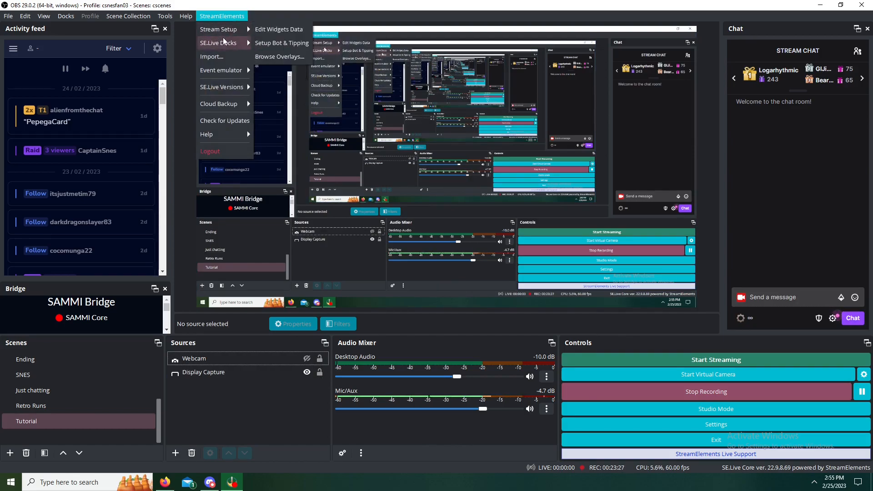
mouse_move(218, 91)
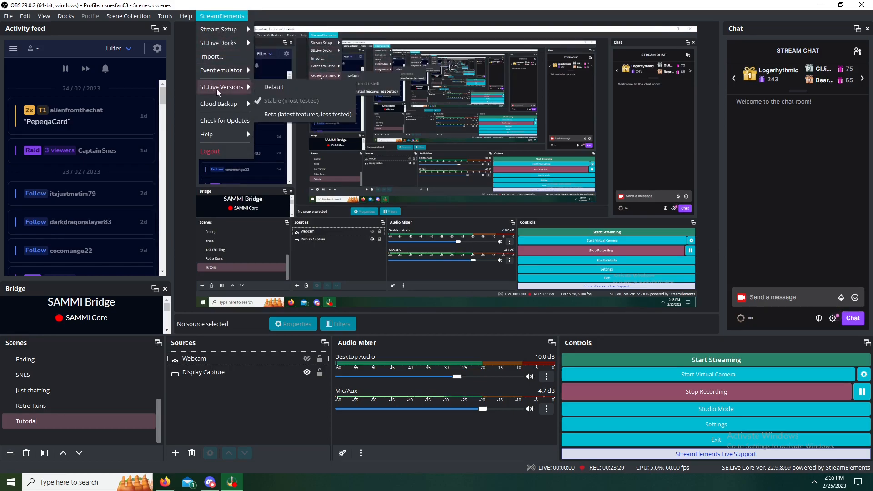
mouse_move(219, 107)
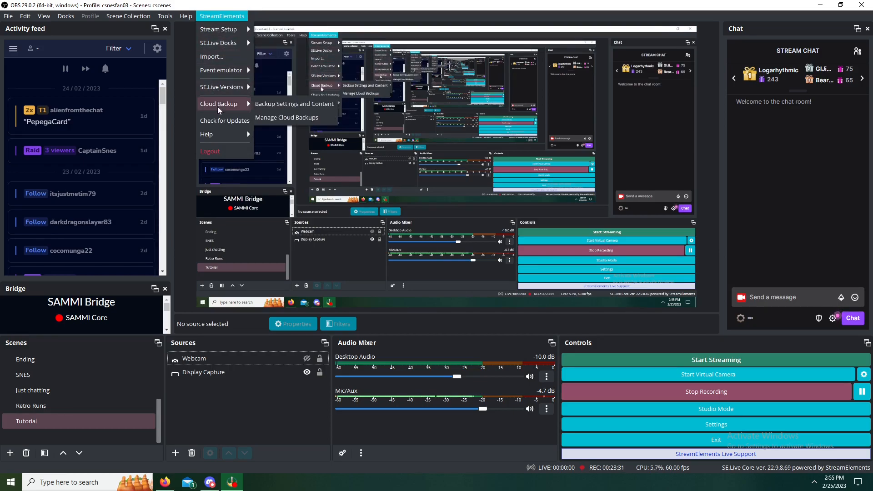
click(435, 430)
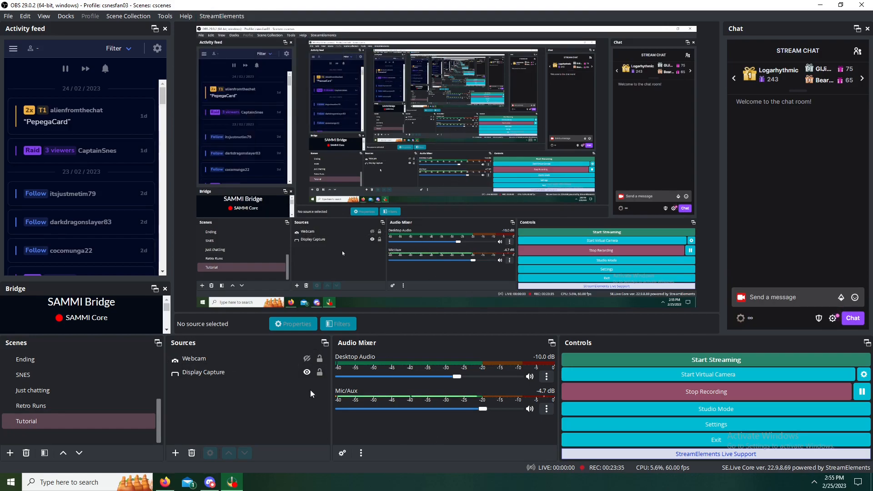
- View the Mic/Aux audio options without choosing one, and set the Desktop Audio volume to -5.9 dB
click(546, 409)
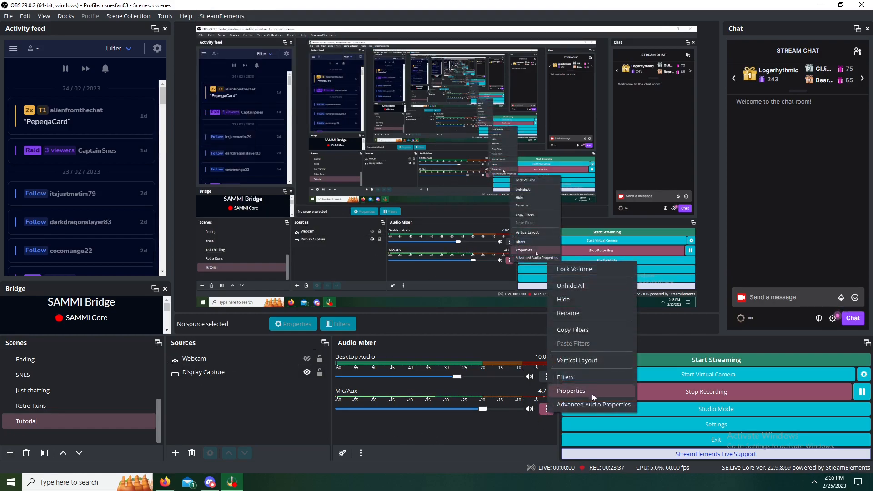
click(498, 416)
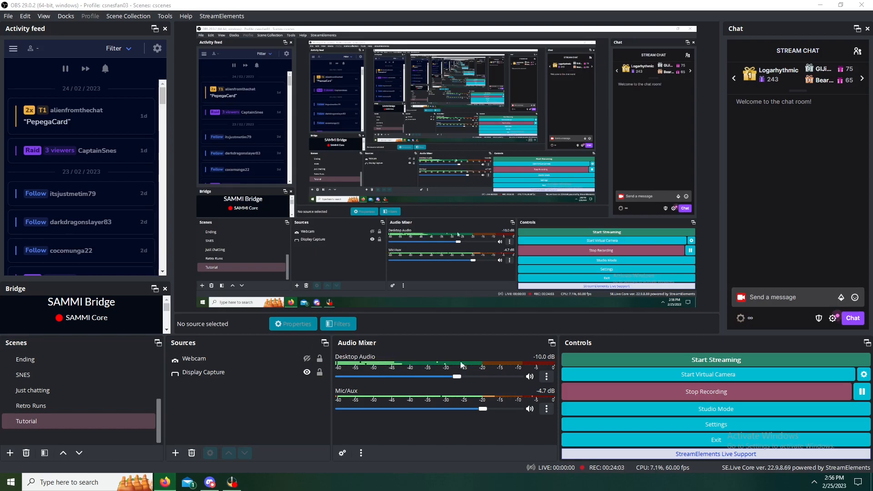
drag(456, 377, 476, 379)
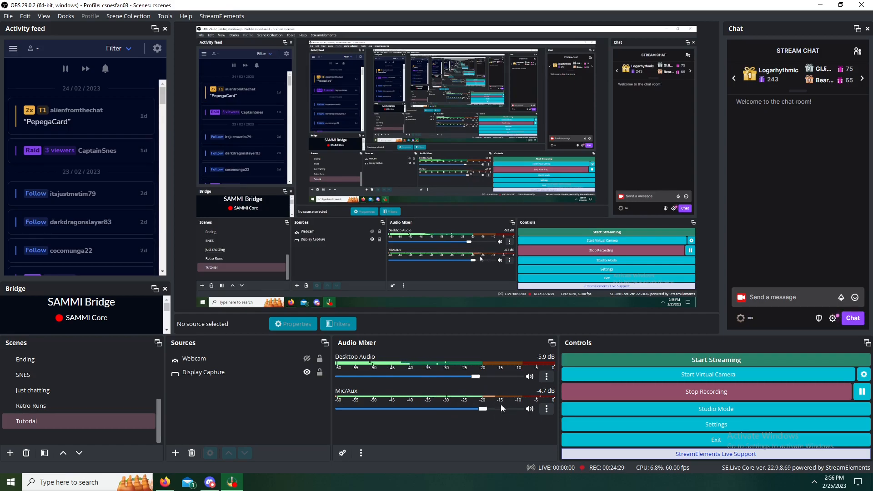
- Check the device selected in the Mic/Aux properties, and cancel without changing it
click(546, 408)
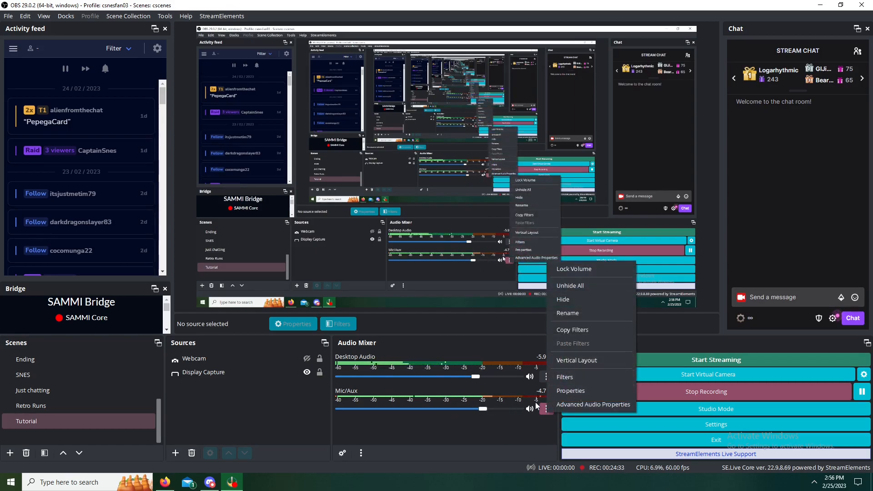
click(571, 390)
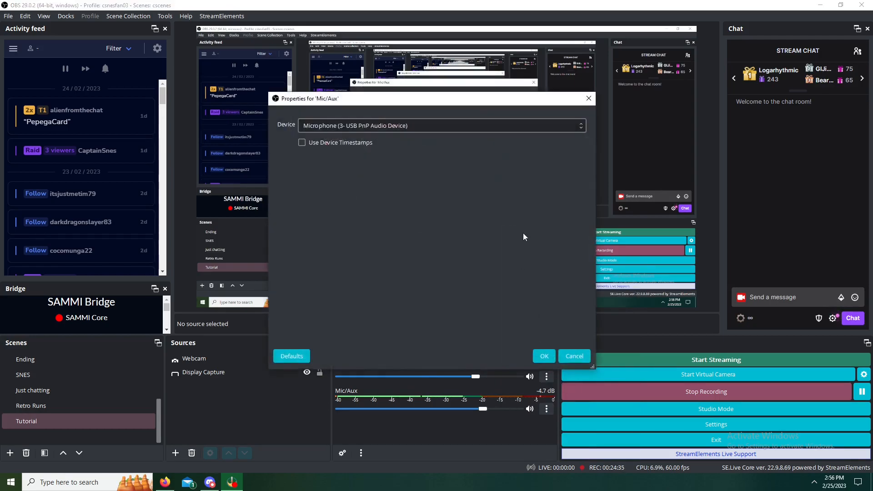
click(579, 356)
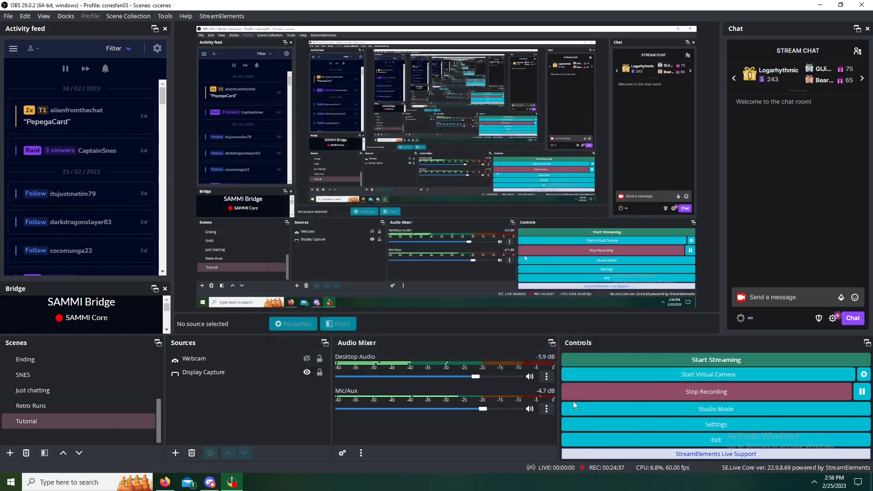
- Examine the Noise Gate, Compressor and Noise Suppression filters on Mic/Aux, including the available noise suppression methods, without changing them
click(545, 407)
click(563, 370)
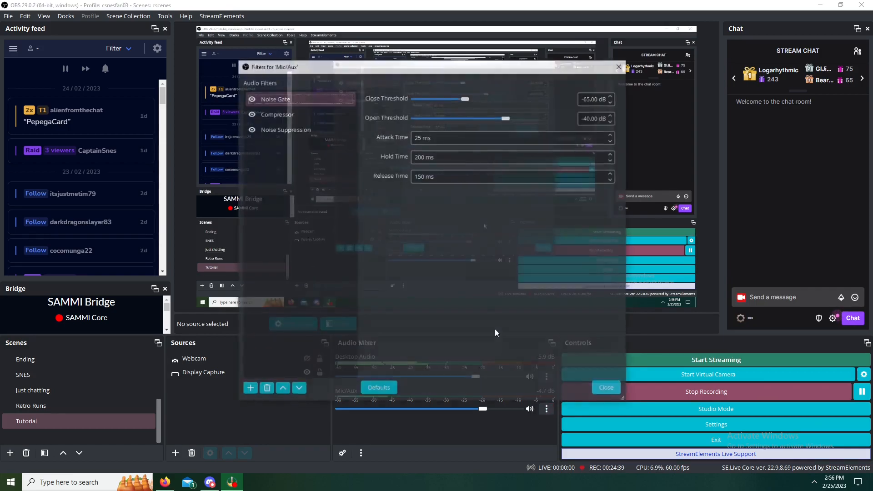
mouse_move(388, 68)
mouse_down()
mouse_move(444, 91)
mouse_move(404, 175)
mouse_move(391, 74)
mouse_up()
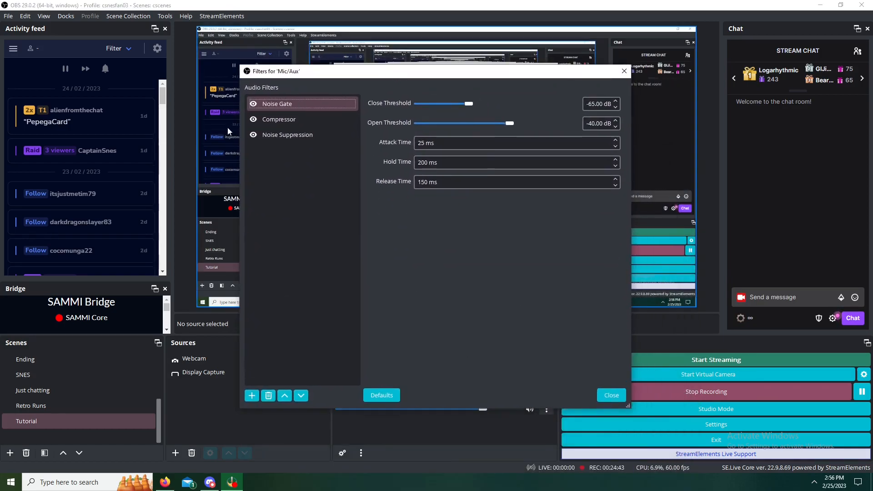
click(310, 125)
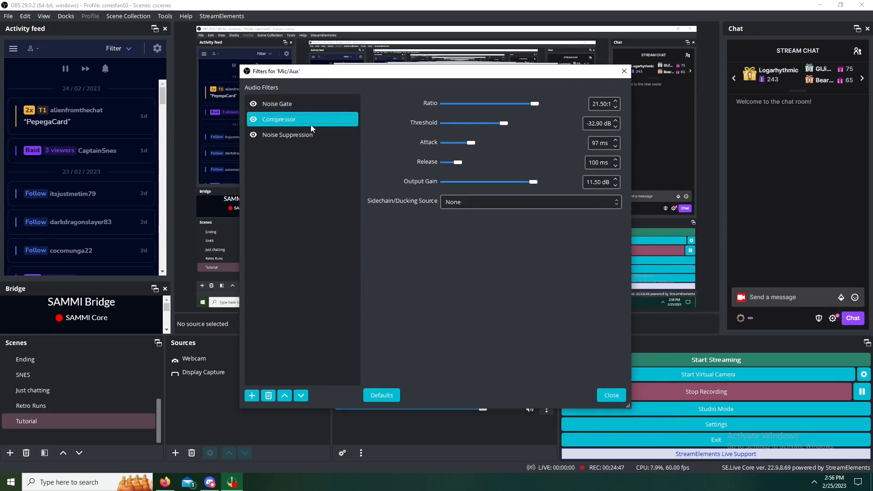
click(301, 135)
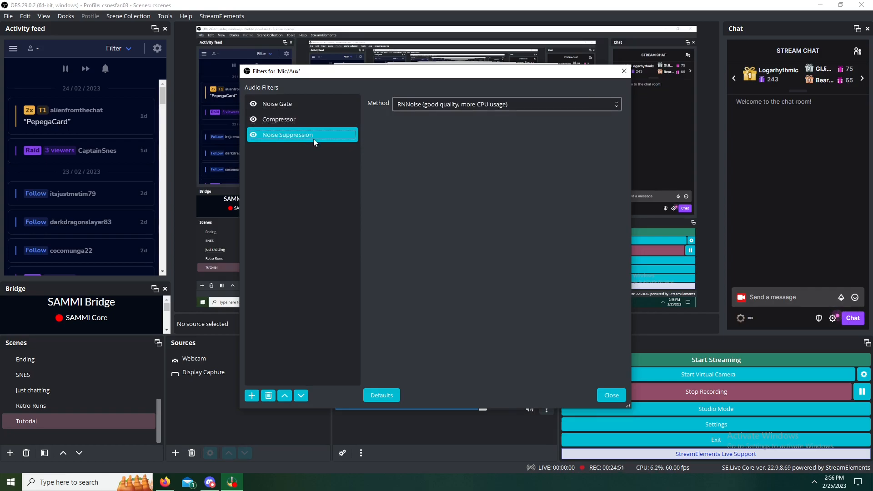
click(518, 108)
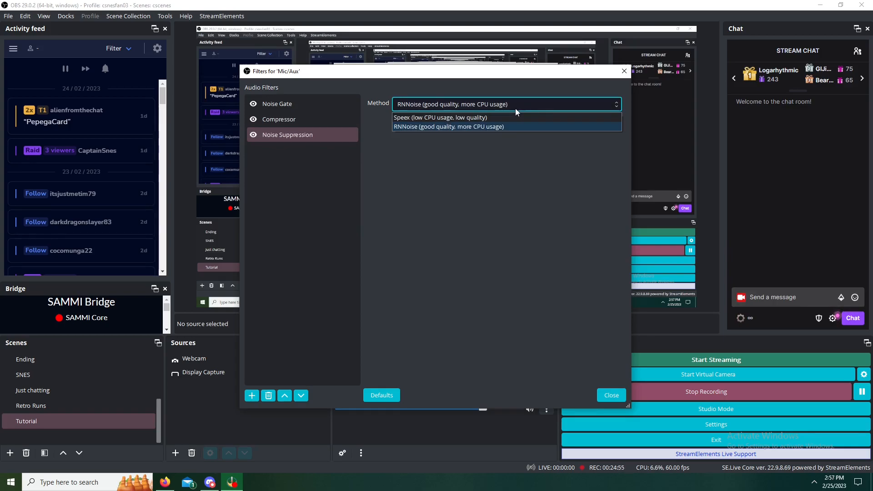
click(534, 101)
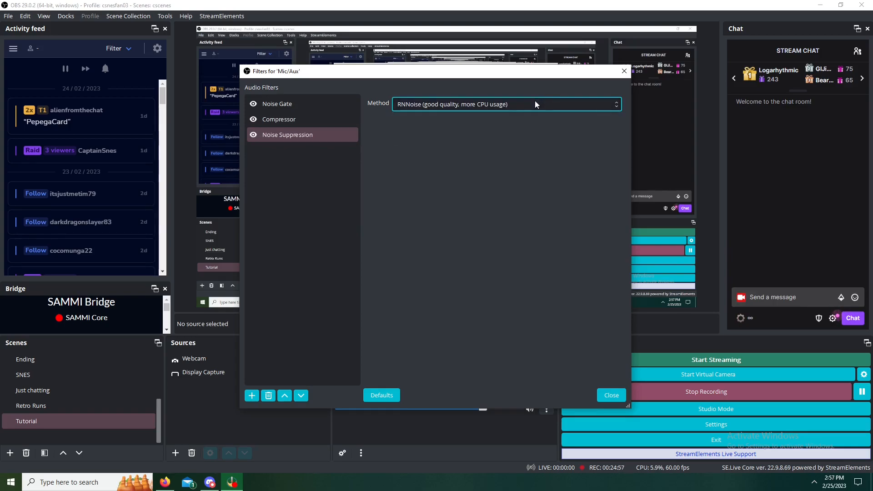
- Examine the Mic/Aux Compressor and Noise Gate settings with the mixer levels uncovered, and close the filters window
click(323, 119)
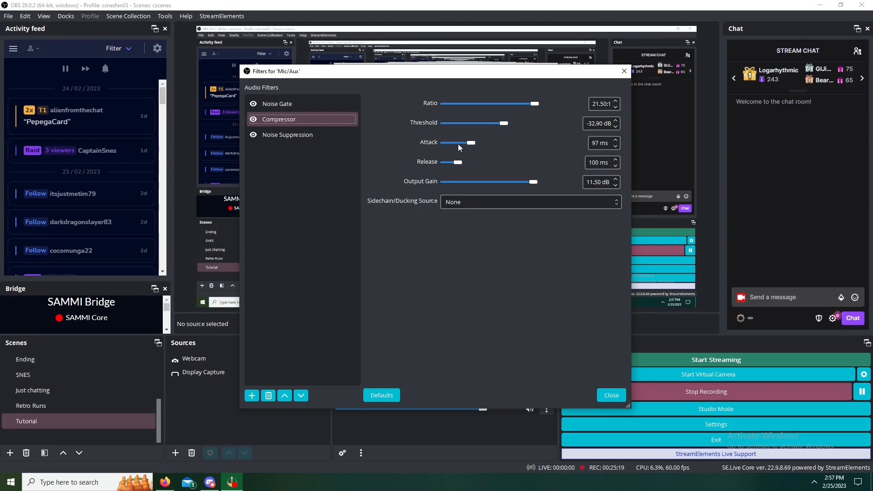
drag(442, 76, 478, 9)
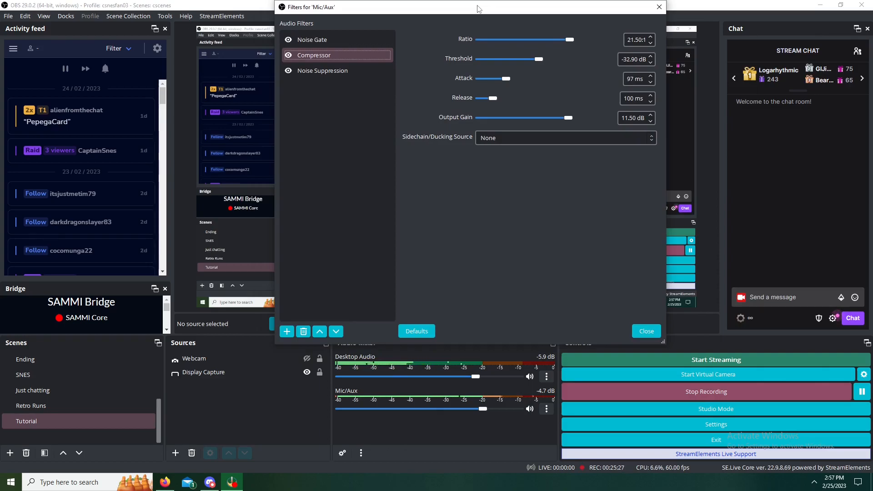
drag(431, 10, 413, 7)
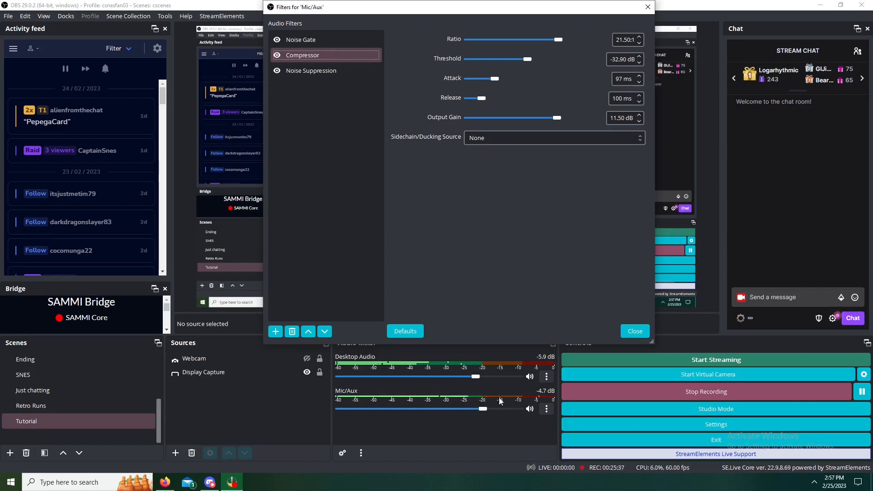
click(324, 41)
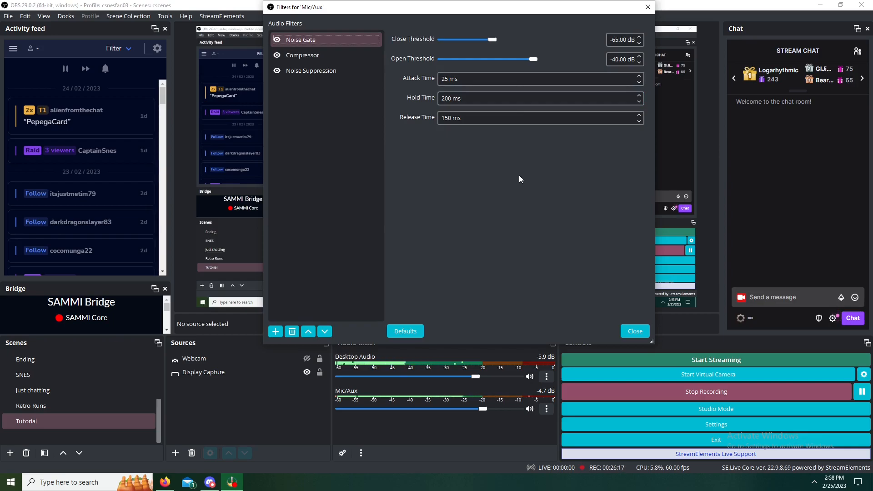
click(635, 331)
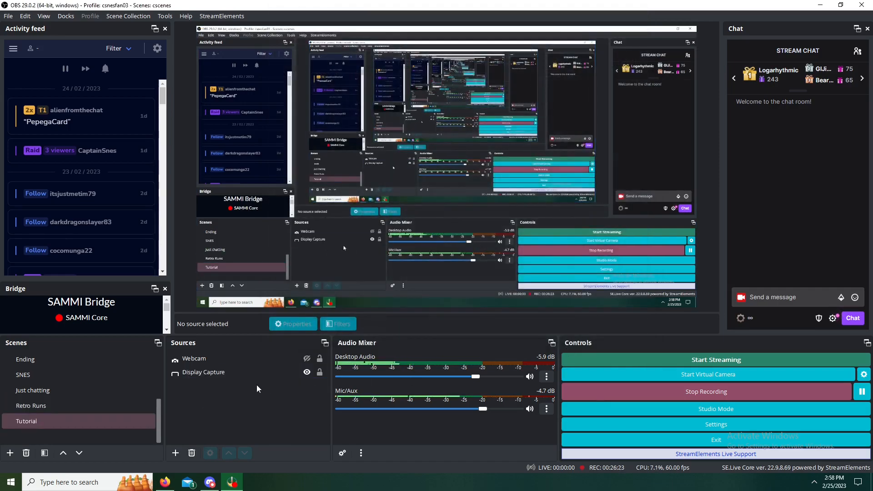
- View the effect filters of the Display Capture source, and close them without adding one
click(205, 373)
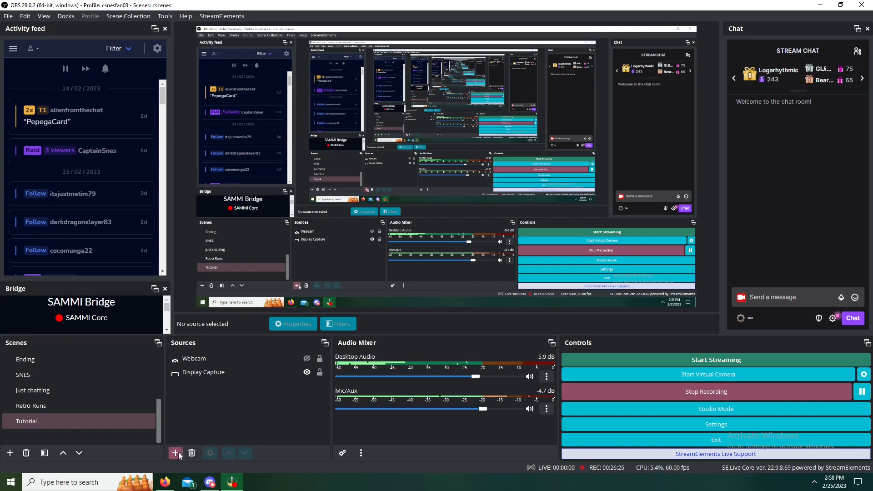
click(227, 373)
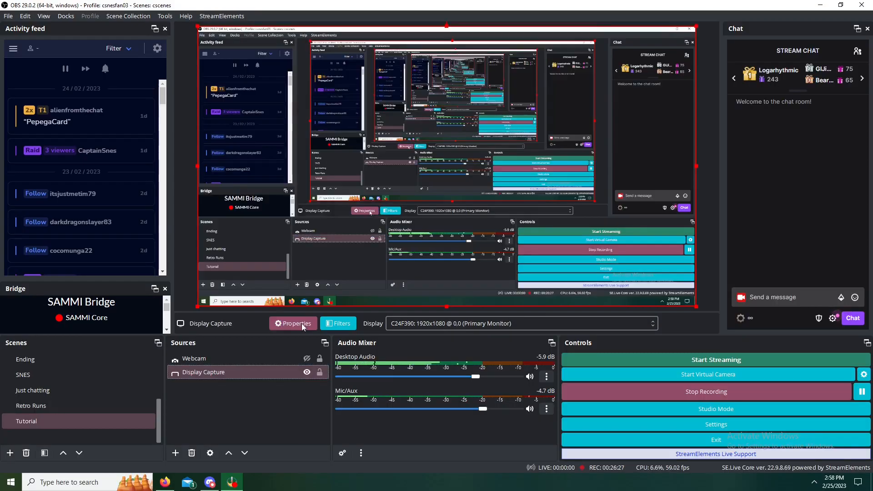
click(332, 324)
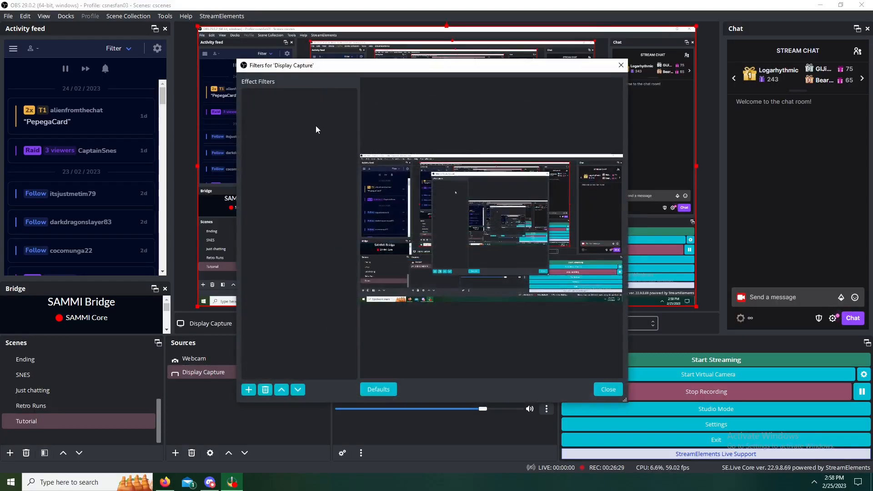
click(620, 65)
- Make the Webcam source visible in the Tutorial scene, and examine its Chroma Key filter settings without changing them
click(218, 356)
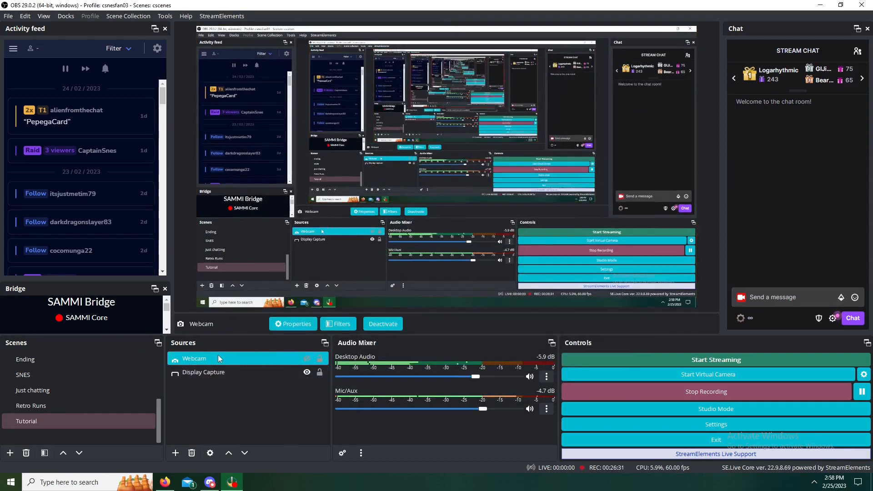
click(261, 360)
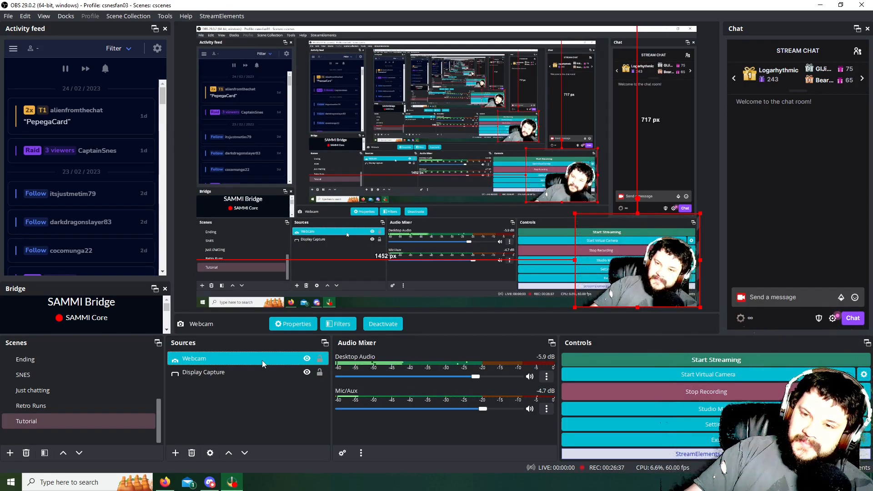
click(332, 326)
click(287, 261)
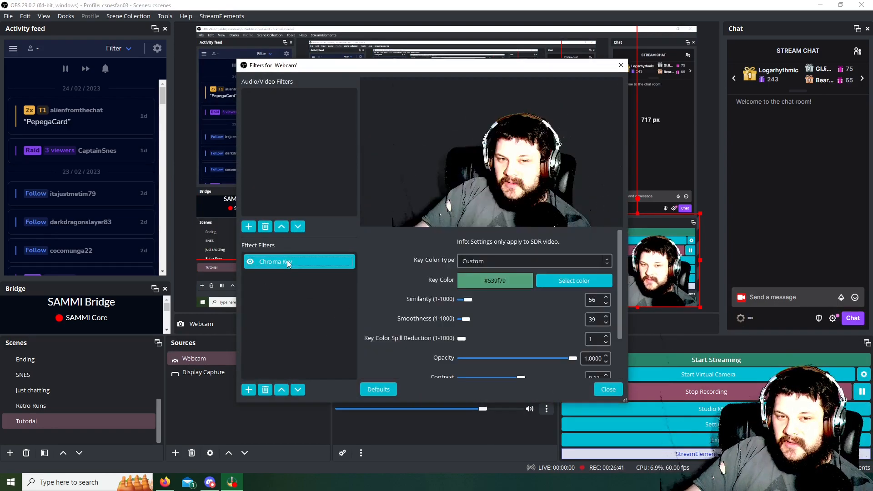
drag(458, 69, 440, 61)
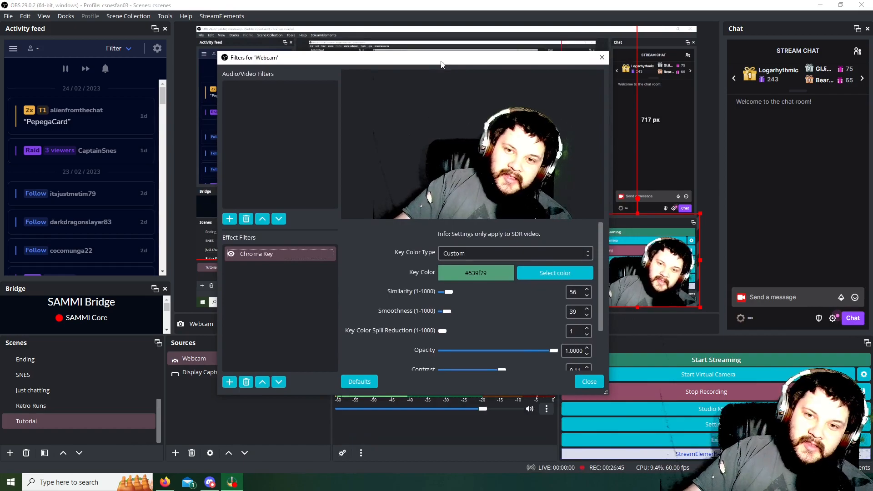
click(589, 382)
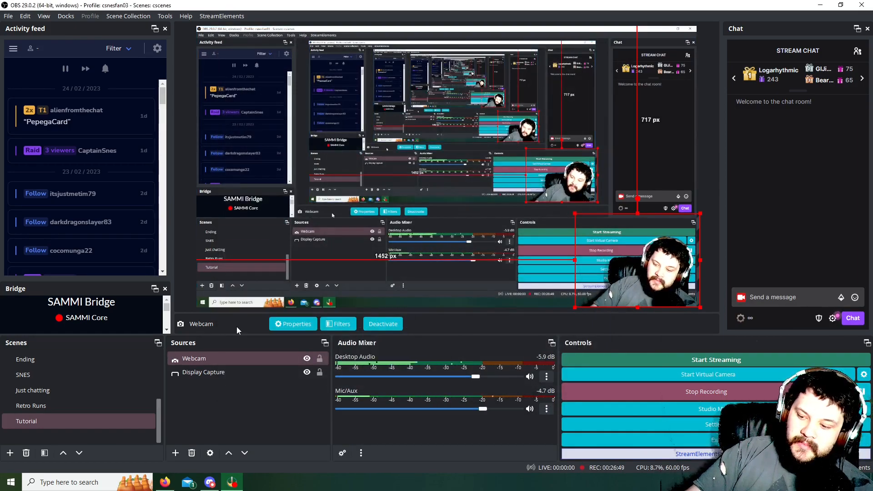
- Hide the Webcam source in the Tutorial scene, and view its device properties without changing them
key(F1)
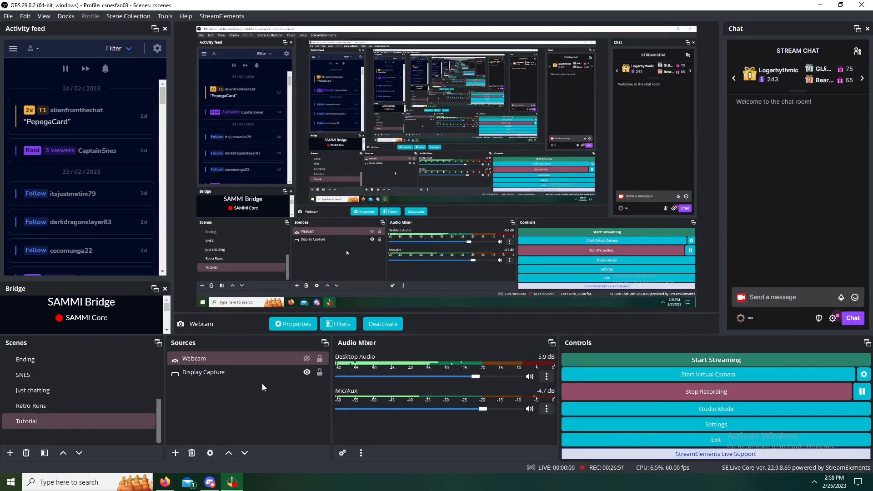
click(288, 325)
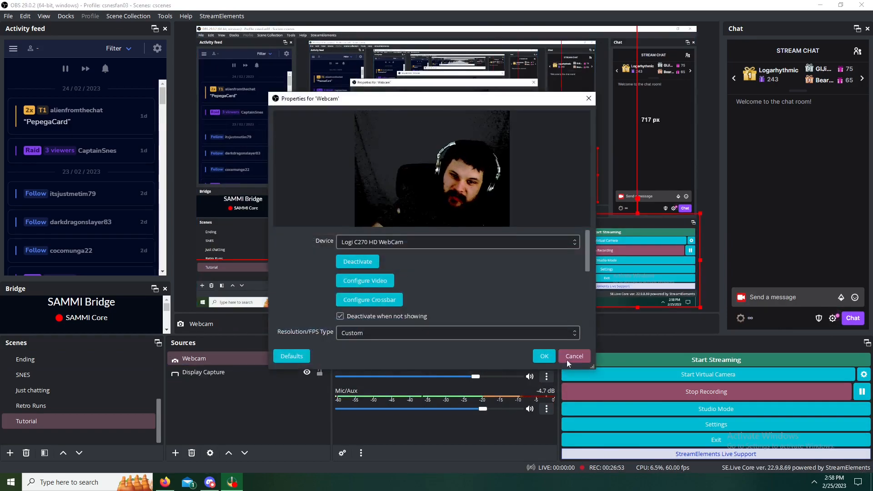
click(570, 359)
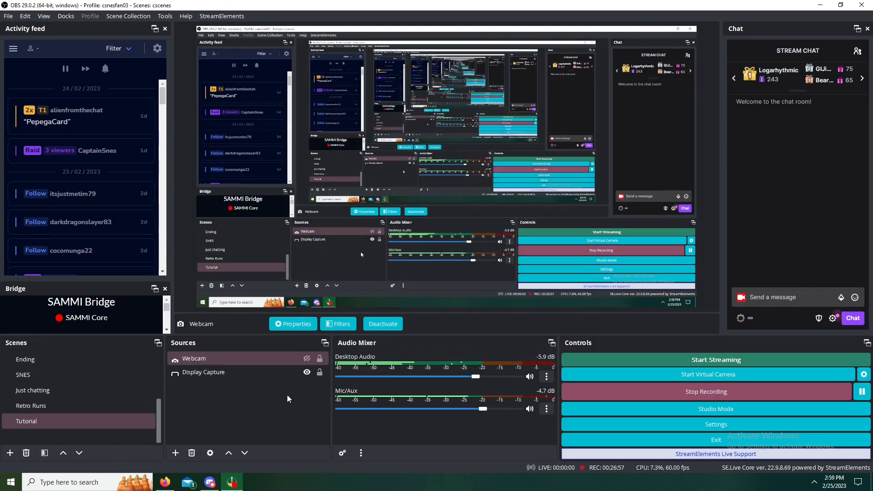
- Select the Display Capture source, and briefly show the Retro Runs scene before returning to the Tutorial scene
click(230, 374)
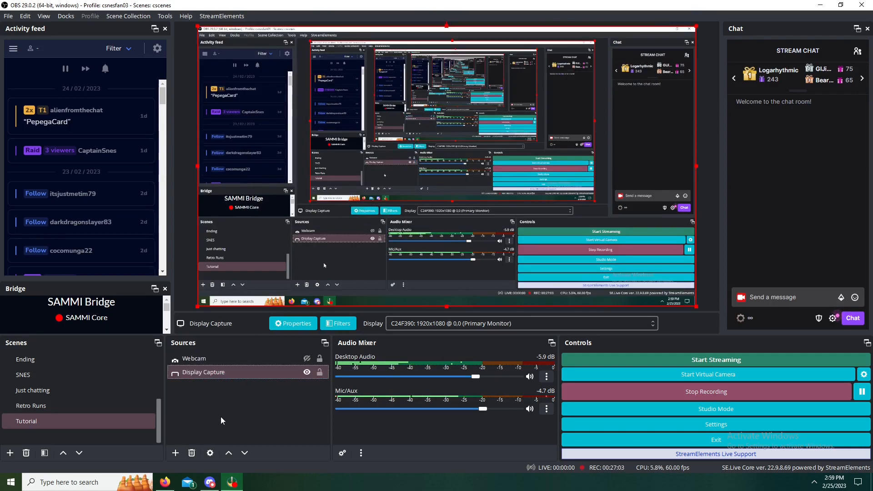
click(88, 404)
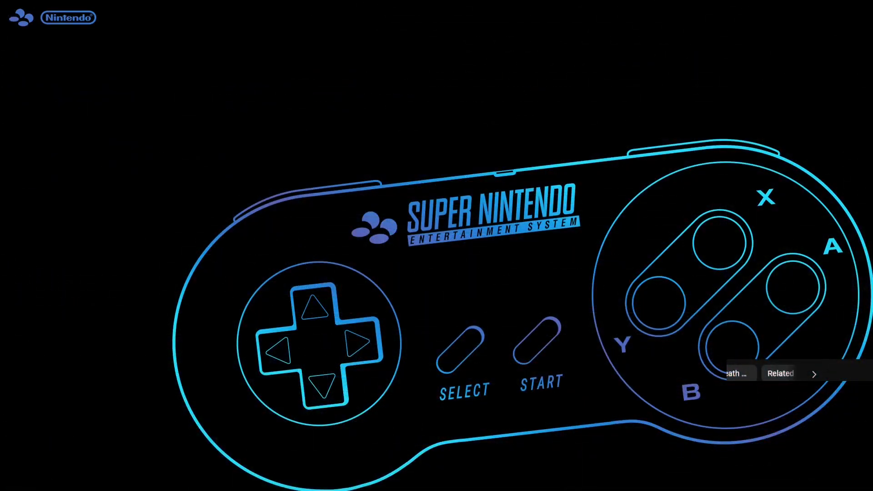
click(68, 421)
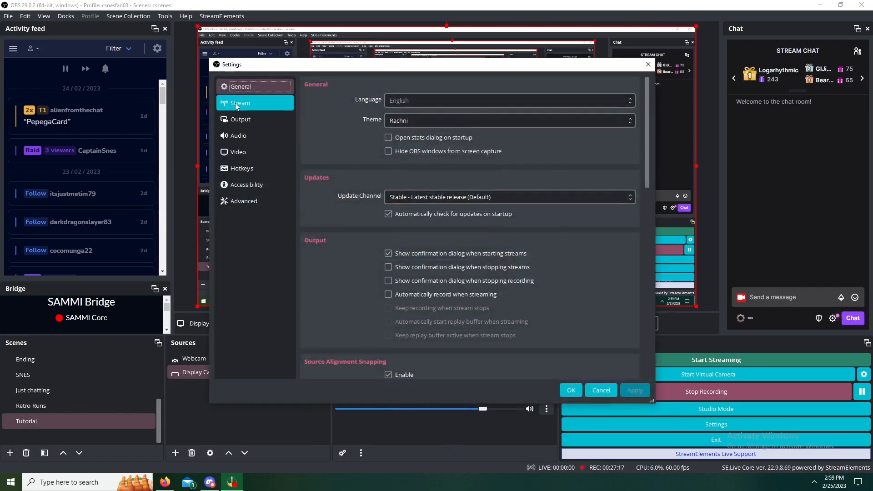
- Examine the Stream and Output settings, including the bitrates, custom encoder options and recording section, leaving them unchanged
click(234, 104)
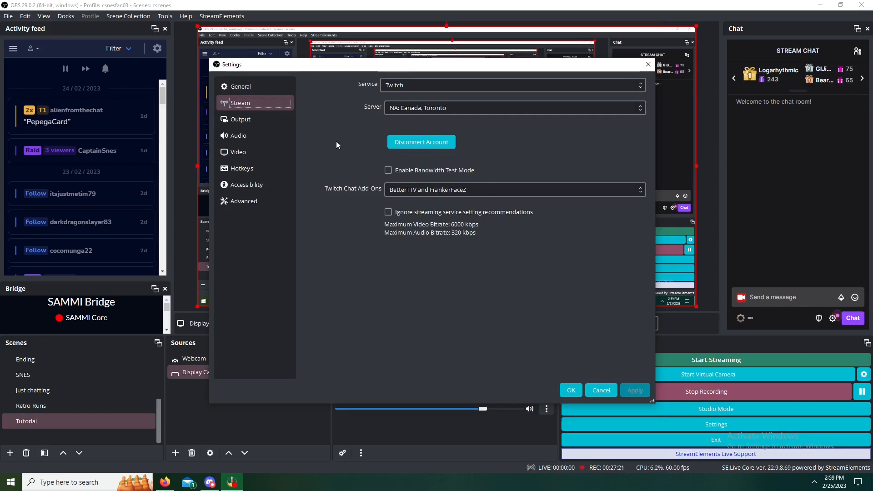
click(280, 125)
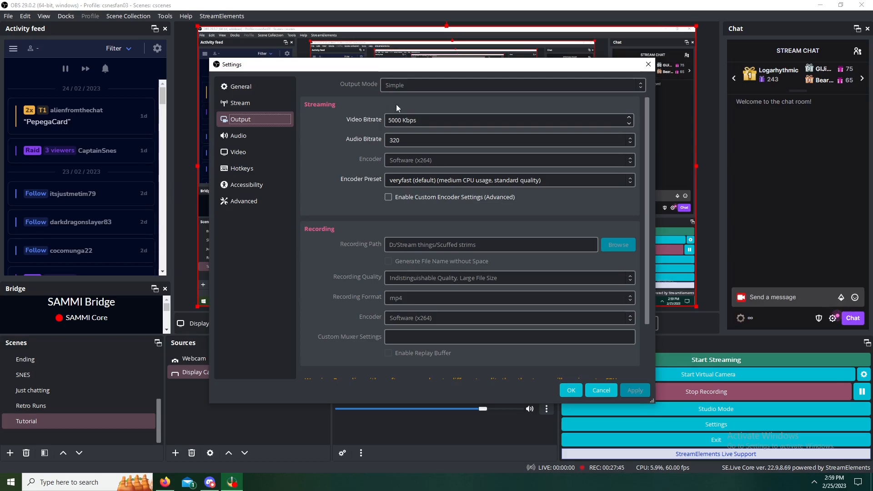
click(388, 197)
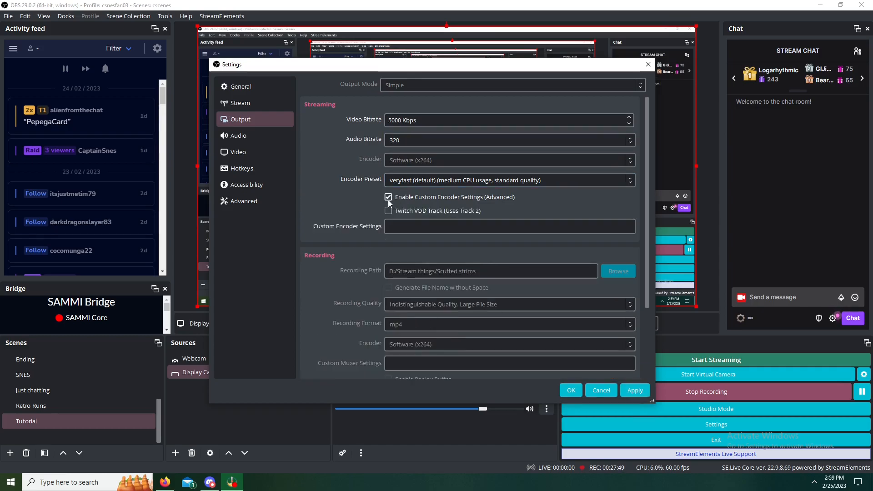
click(388, 198)
scroll(402, 214, down, 2)
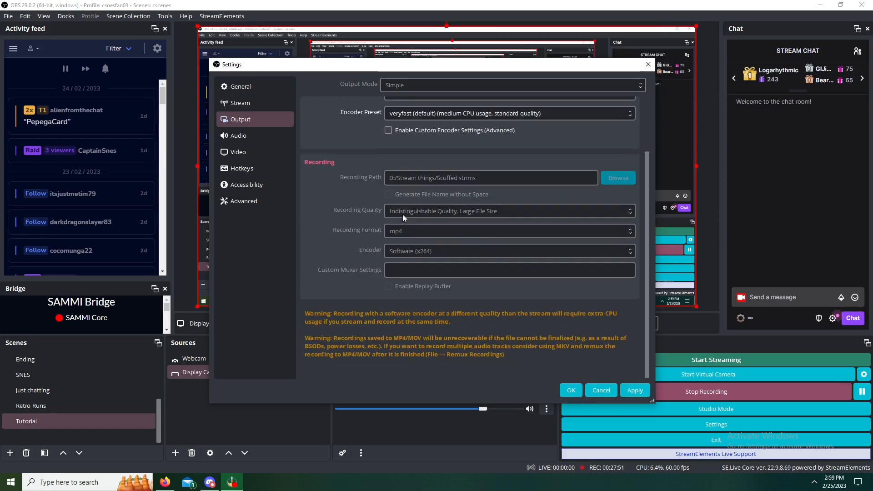
scroll(400, 215, up, 2)
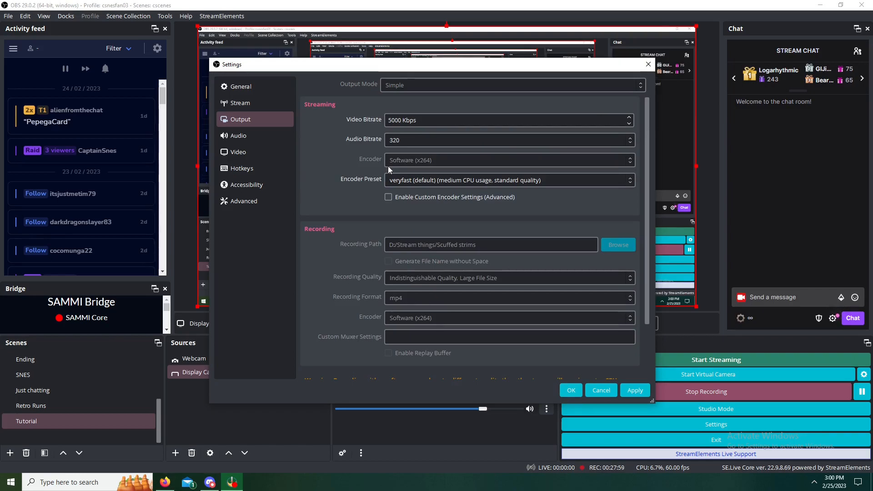
- Examine the Audio settings and the Video resolution and FPS settings against the preview, and close the settings window
click(275, 135)
scroll(345, 173, down, 5)
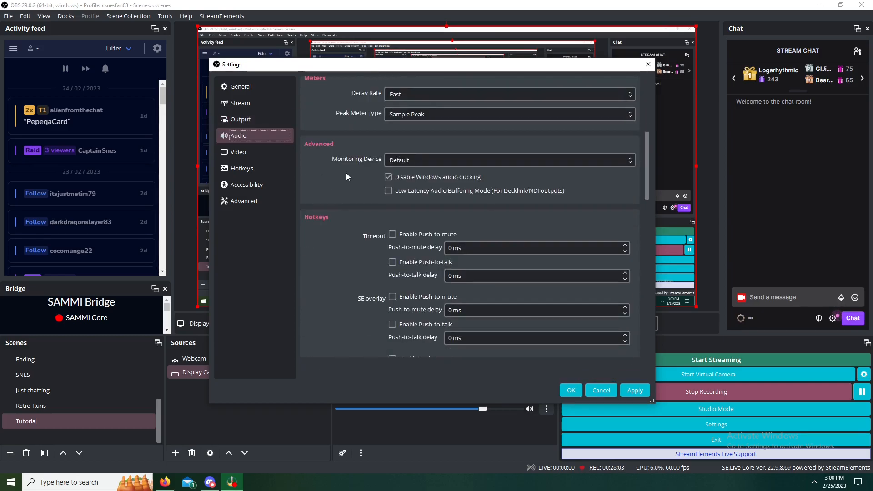
click(266, 154)
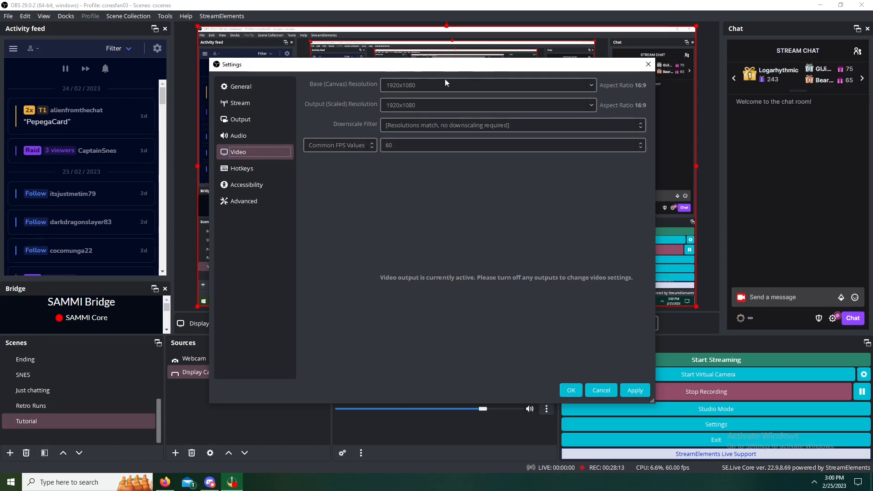
drag(473, 67, 462, 232)
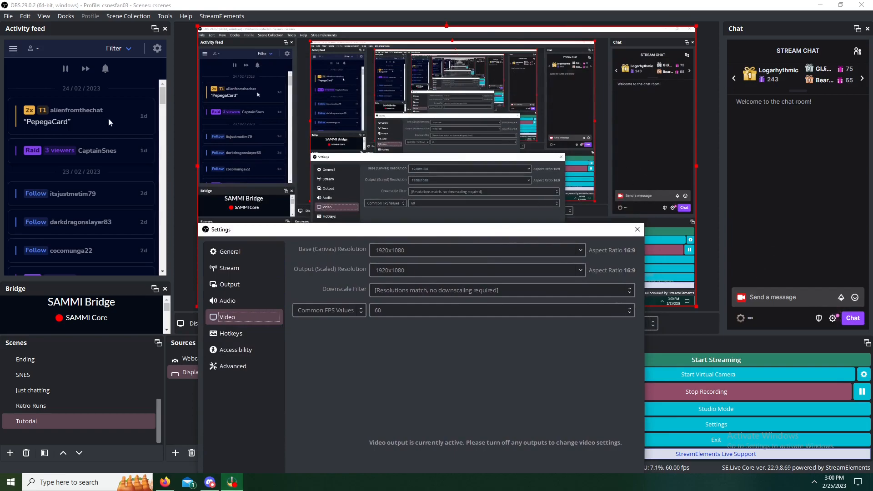
drag(469, 231, 459, 120)
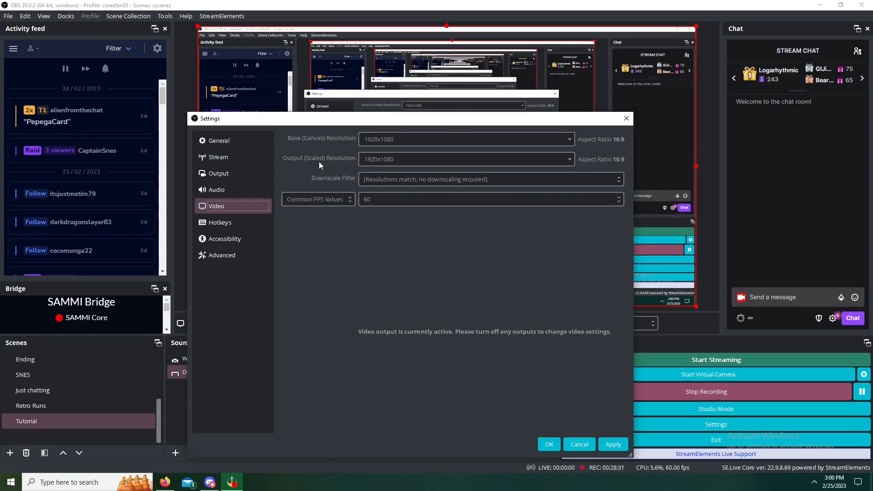
drag(334, 122, 373, 64)
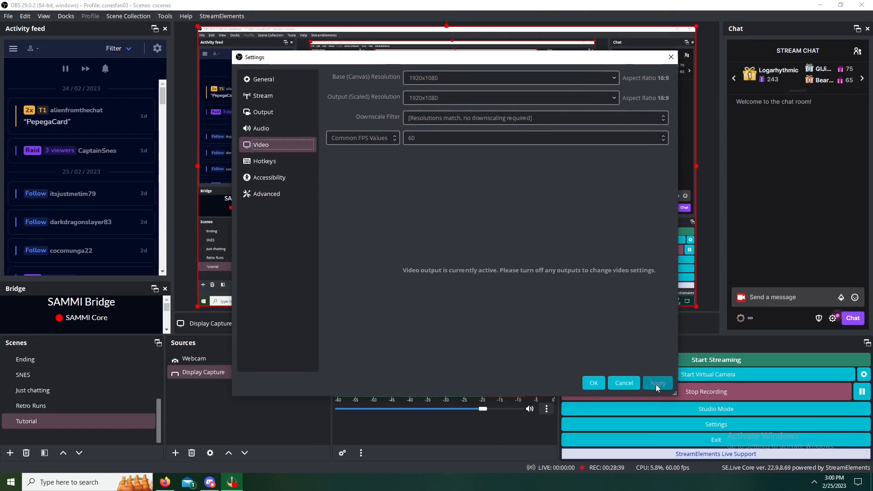
click(593, 383)
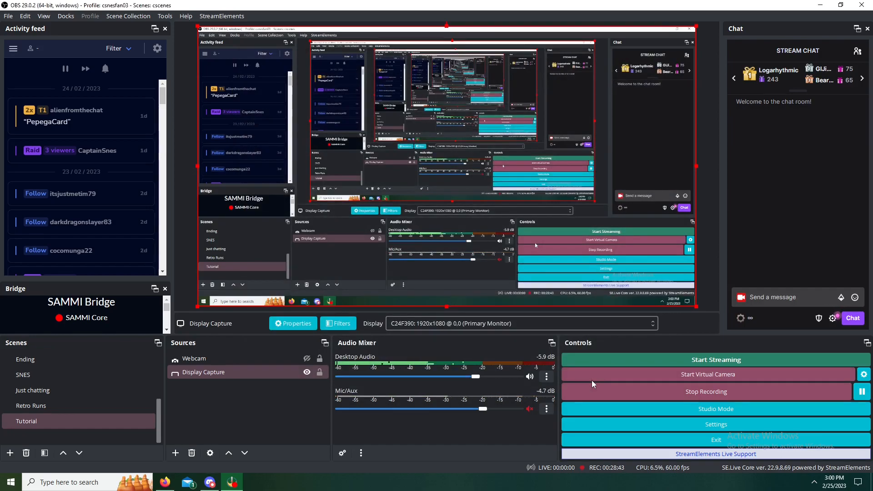
- Unmute the Mic/Aux audio source, and switch to the Ending scene
key(m)
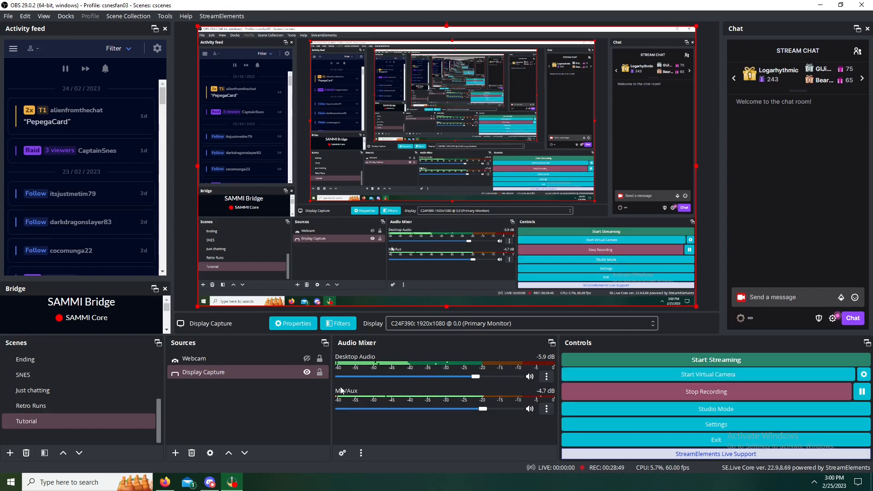
click(91, 357)
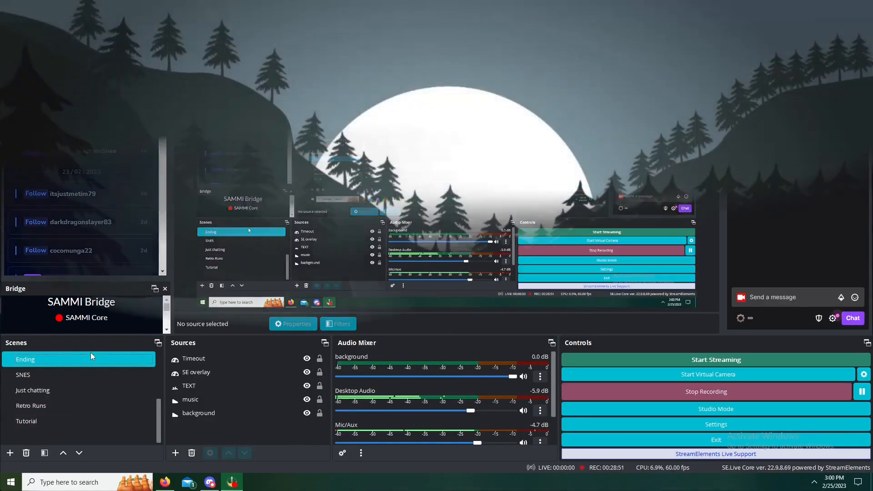